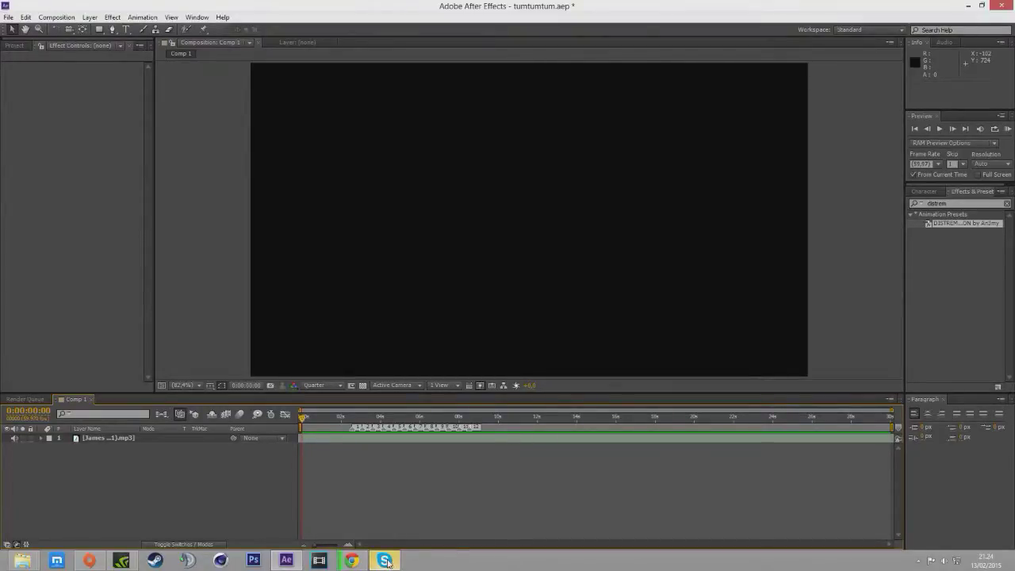
drag(303, 417, 354, 434)
drag(244, 434, 191, 434)
click(213, 440)
click(120, 471)
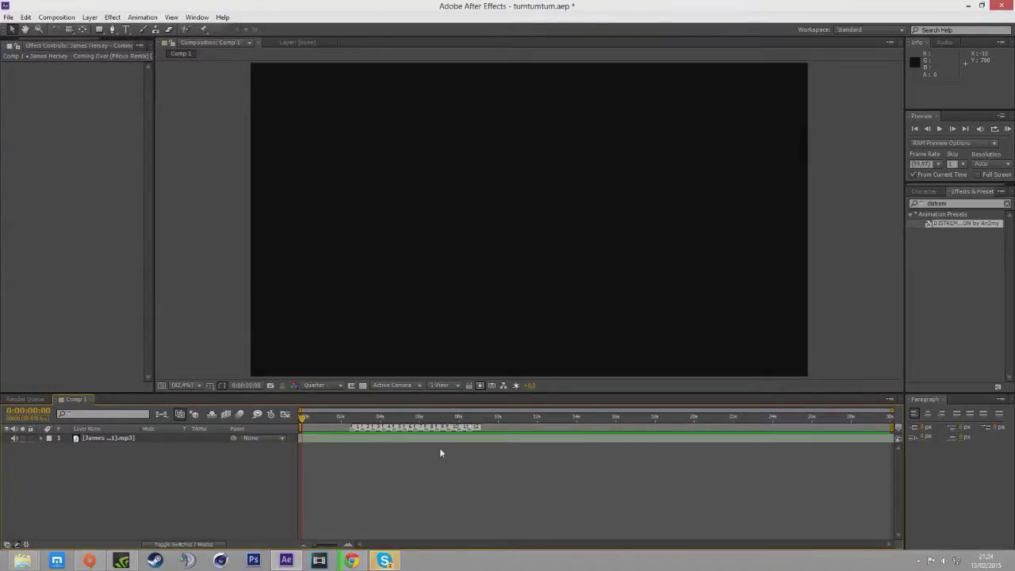
drag(154, 73, 139, 89)
click(46, 86)
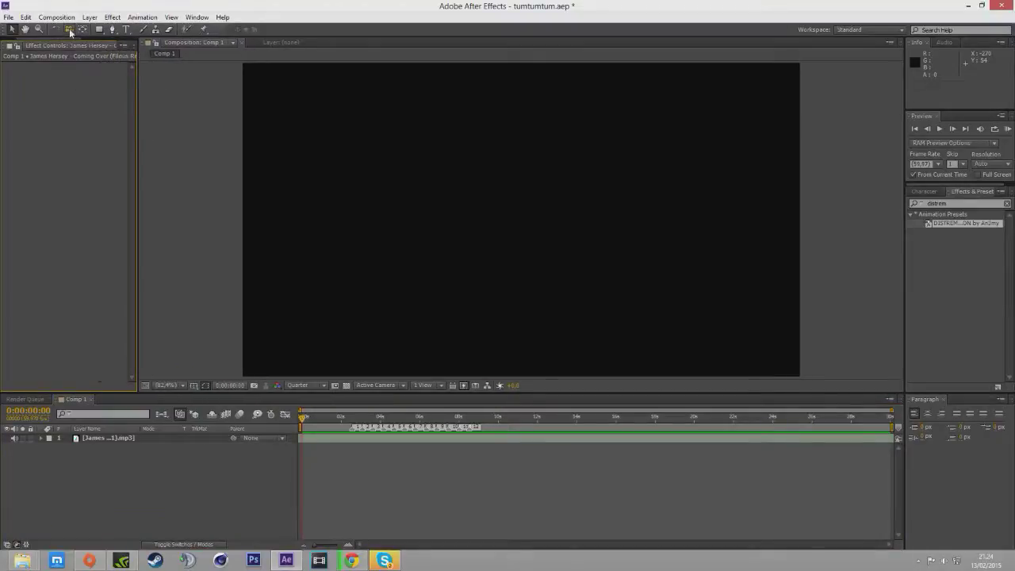
click(159, 471)
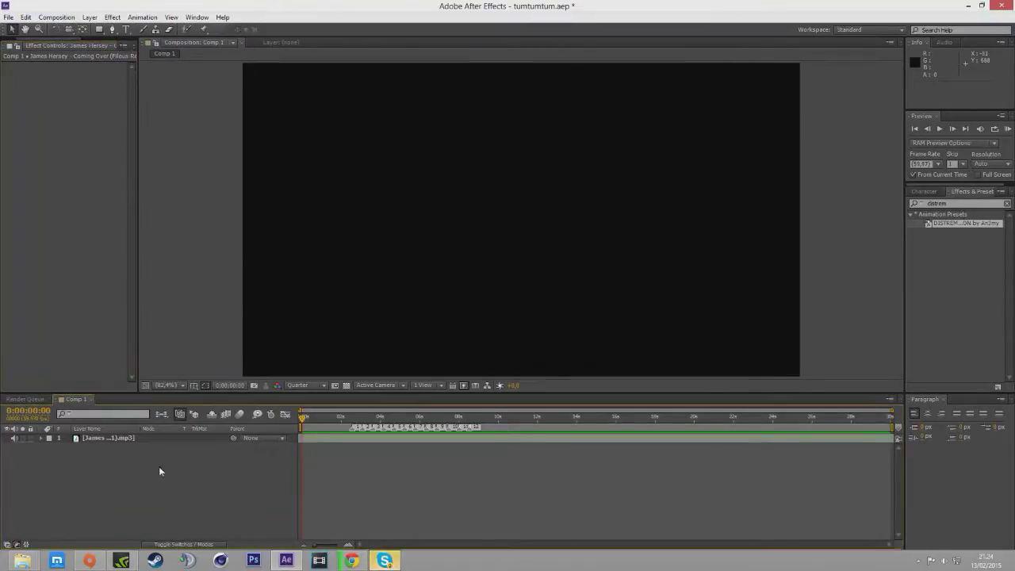
Start importing a footage file and browse to the Documenti folder.
click(9, 19)
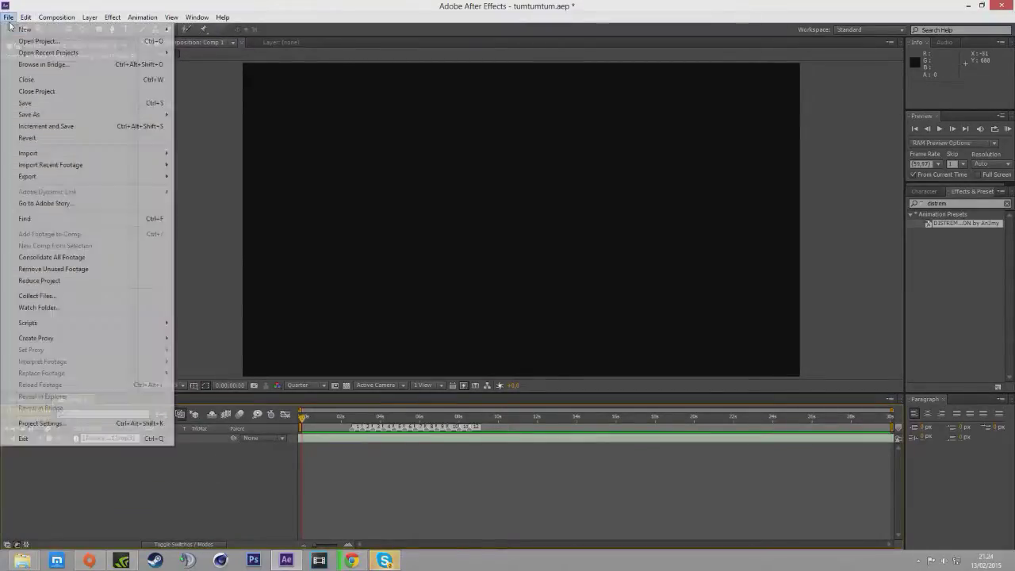
mouse_move(60, 156)
click(208, 155)
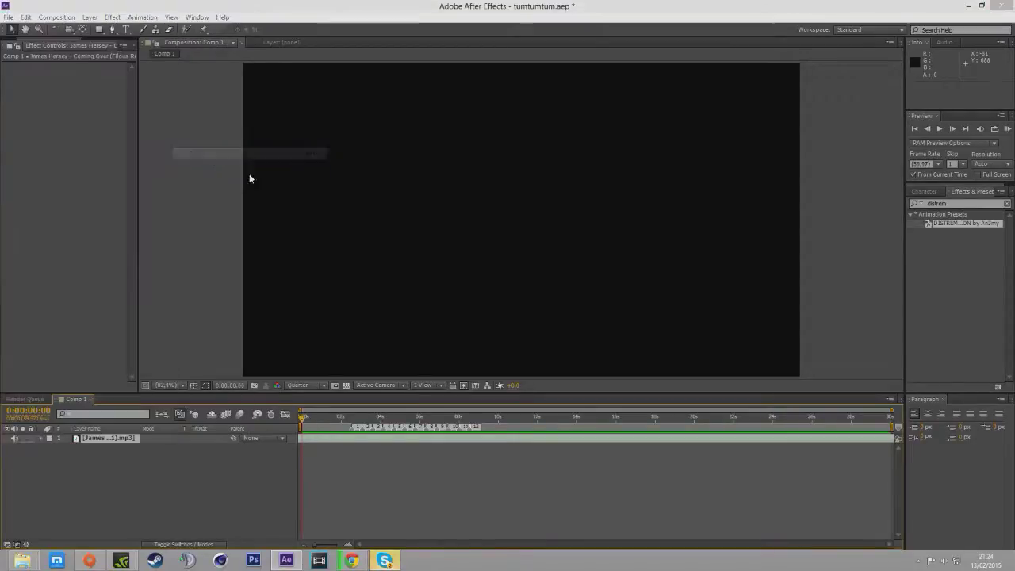
click(538, 107)
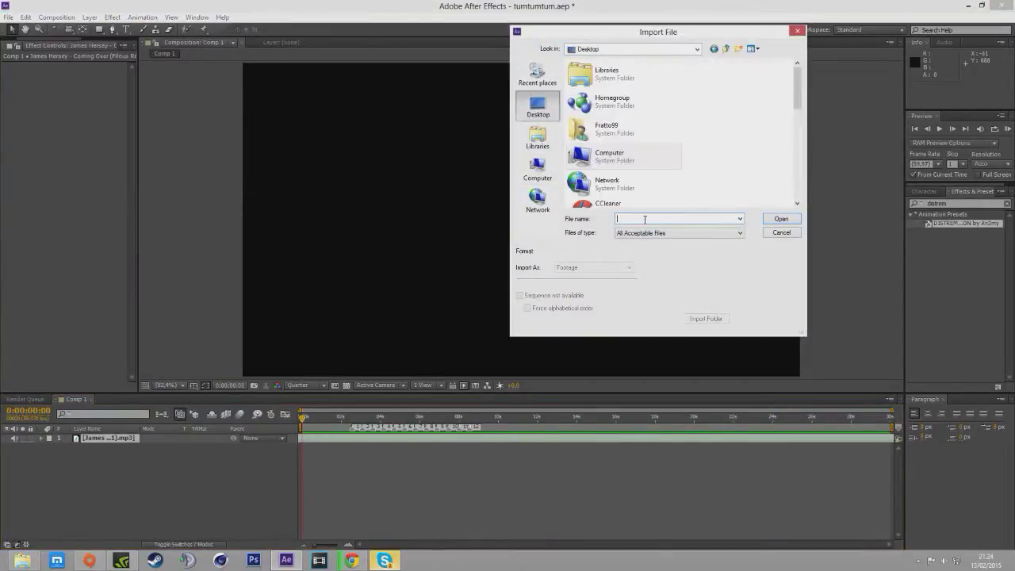
text(doc)
key(Down)
key(Return)
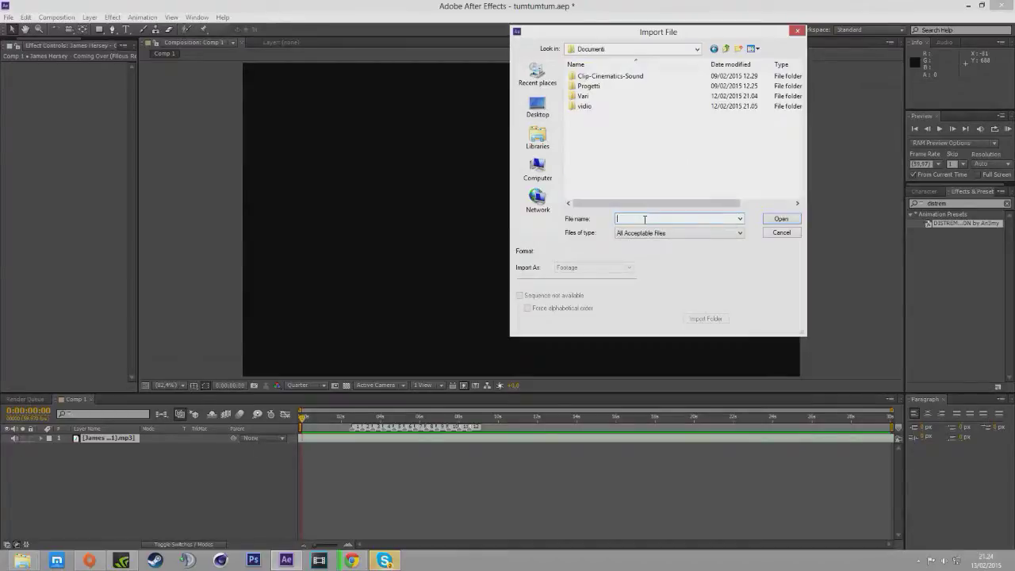
Import the "4 piece intervention" MP4 from Clip-Cinematics-Sound, Clip, MW2 FEED CLIP PACK BY WOOSH.
double_click(625, 76)
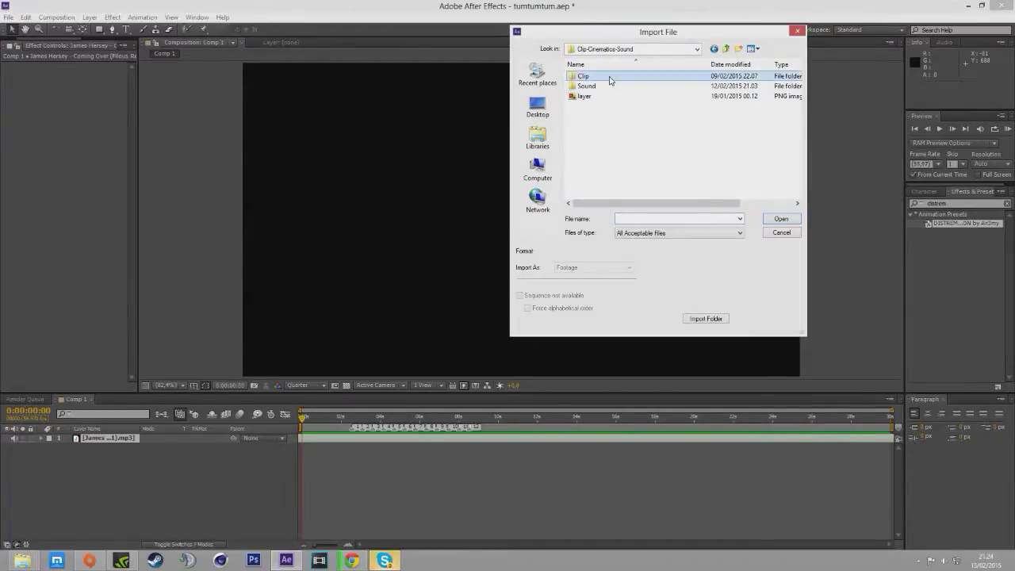
double_click(609, 77)
scroll(622, 153, down, 3)
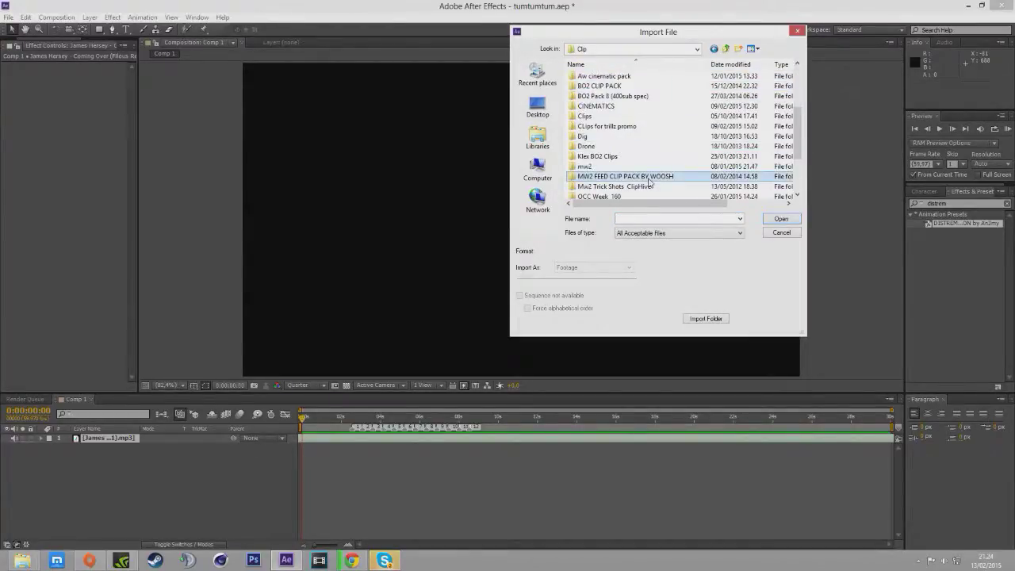
double_click(649, 177)
double_click(589, 85)
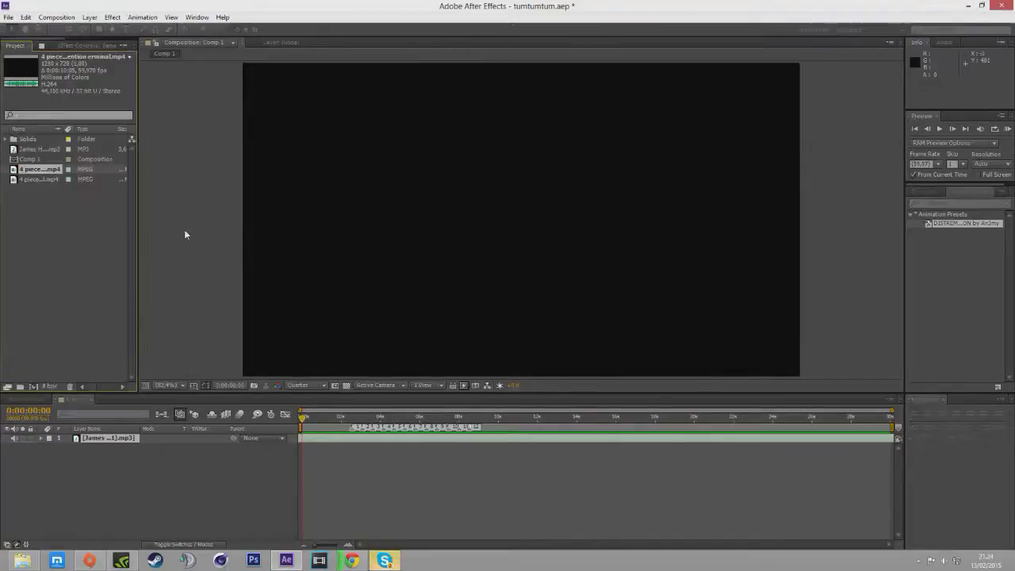
Delete the duplicate gameplay clip from the project and add the remaining one to Comp 1 below the music layer.
click(63, 206)
click(46, 181)
key(Delete)
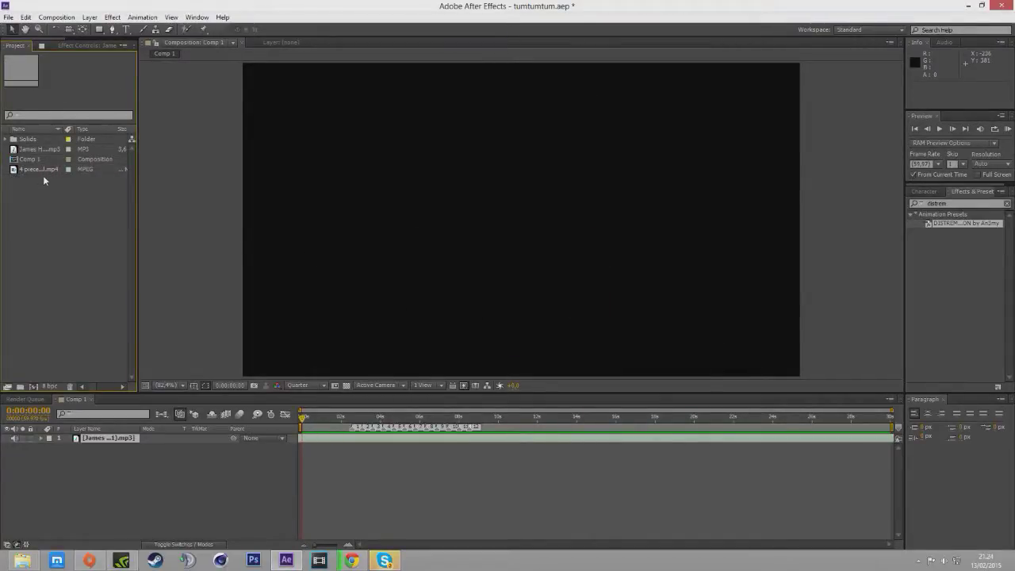
click(36, 170)
drag(34, 169, 171, 506)
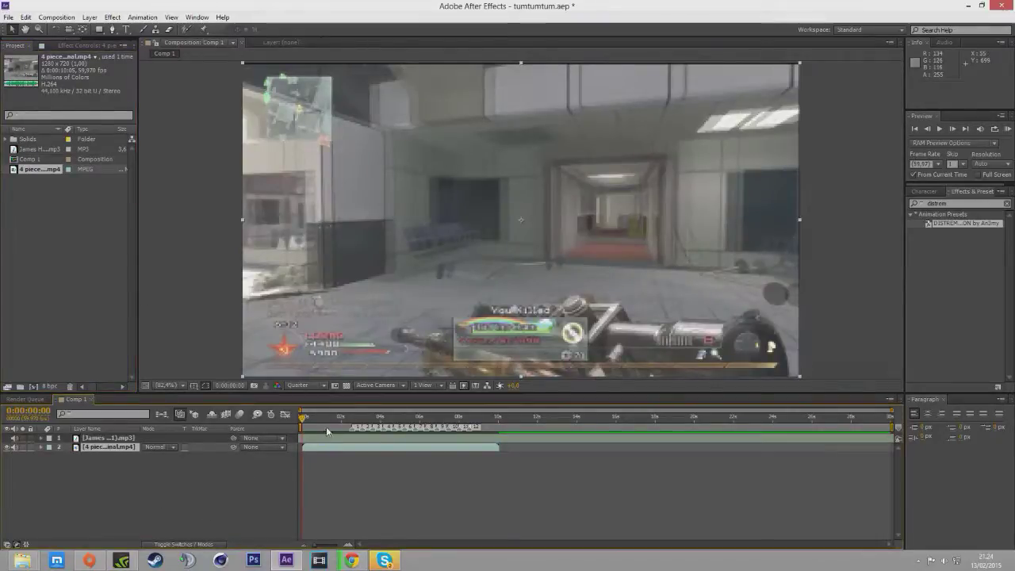
Split the gameplay clip at 0:00:04:15 and delete the part before the cut.
drag(313, 425, 385, 451)
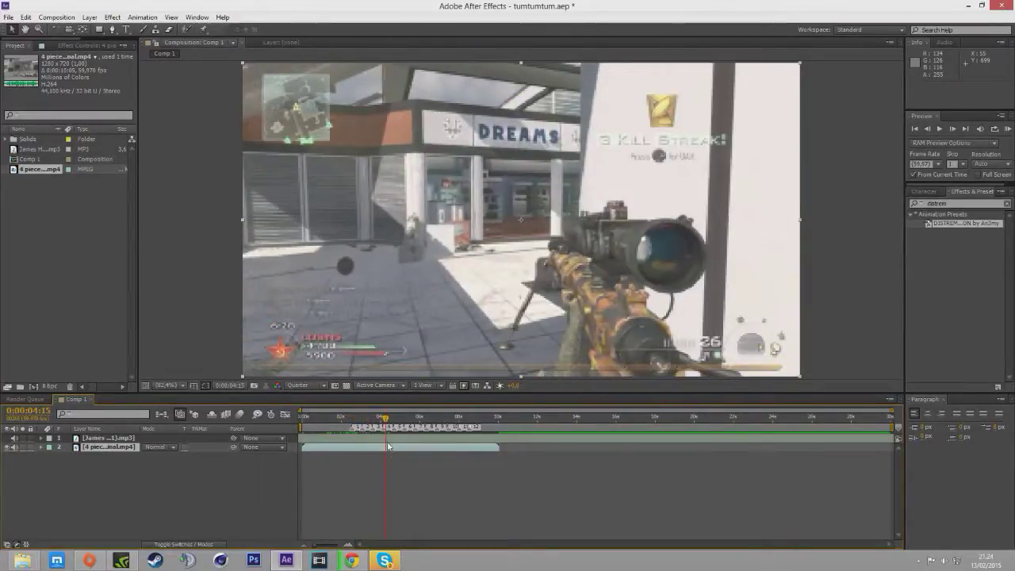
click(394, 450)
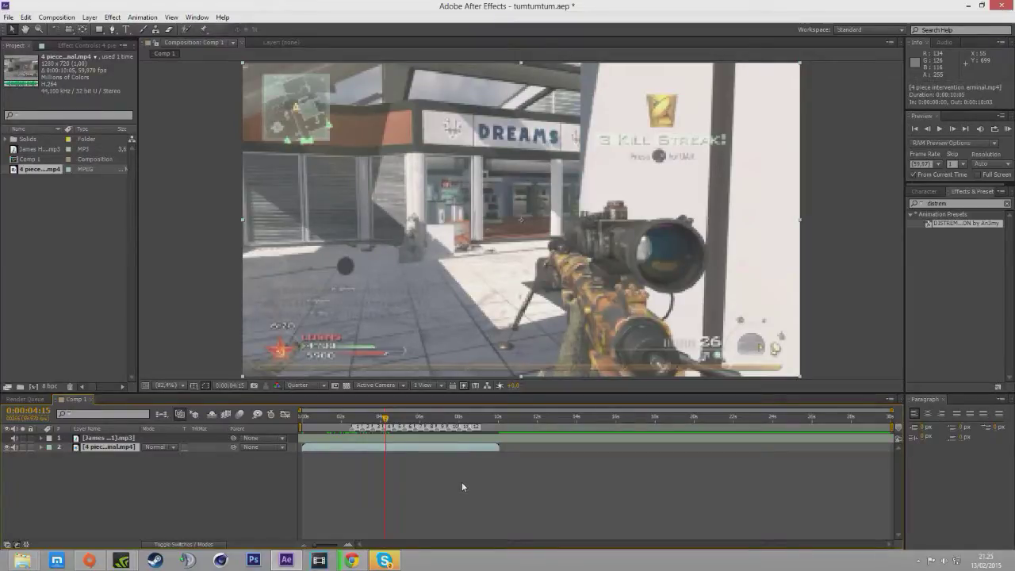
key(ctrl+shift+d)
click(373, 456)
key(Delete)
Move the trimmed clip to start at the first music marker and split off a first segment of about 34 frames.
drag(383, 420, 354, 434)
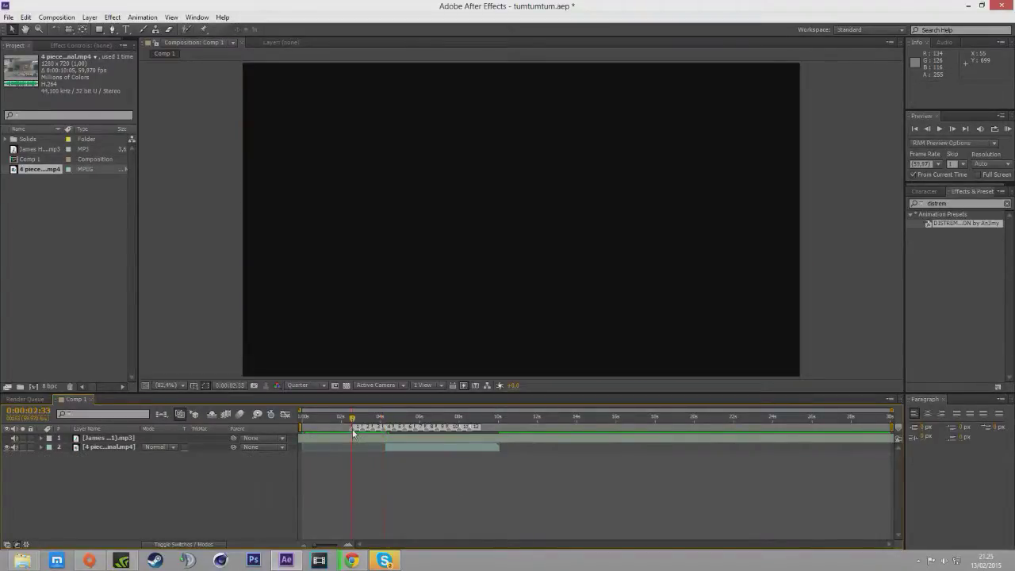
drag(408, 455, 384, 429)
key(ctrl+shift+d)
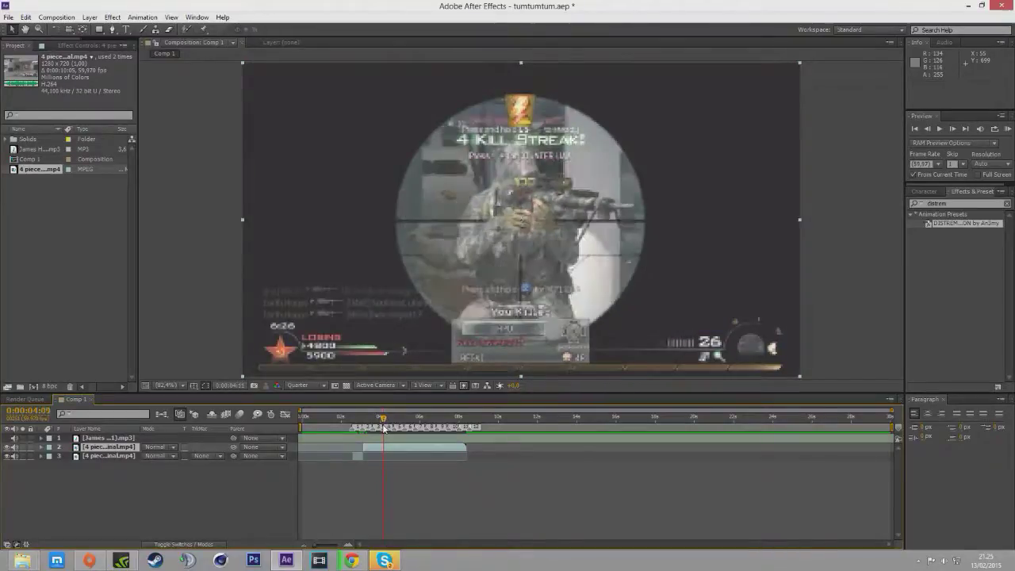
Split the remaining gameplay clip at each kill shot, including cuts at 0:00:04:10 and 0:00:06:32, to get five segments in total.
click(952, 131)
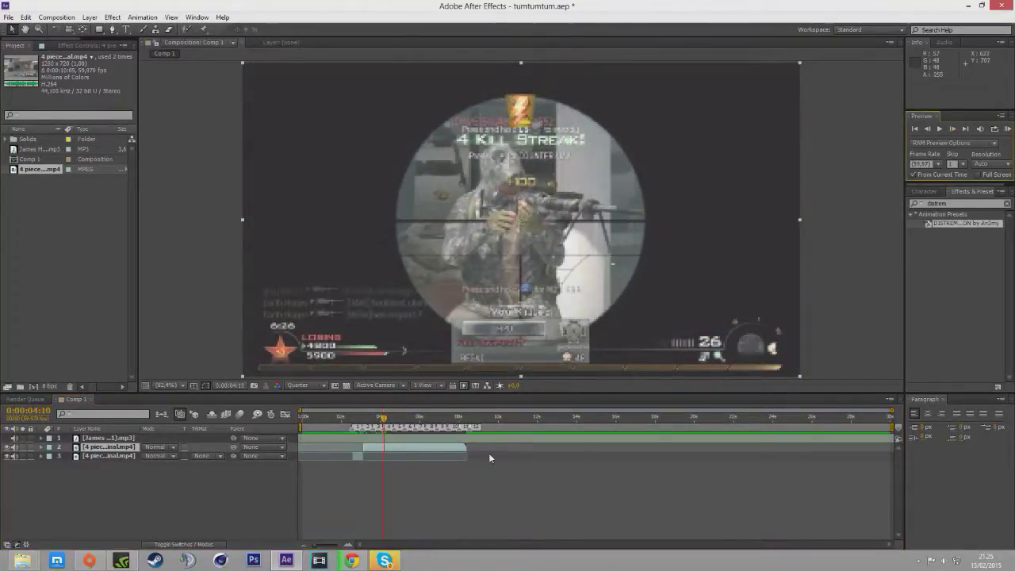
key(ctrl+shift+d)
drag(384, 424, 430, 432)
key(ctrl+shift+d)
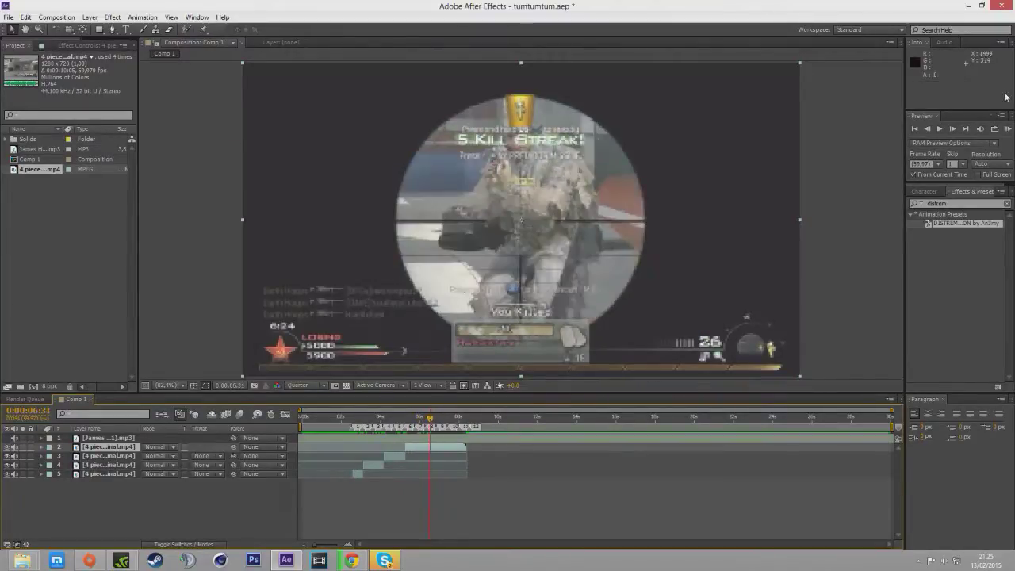
click(950, 131)
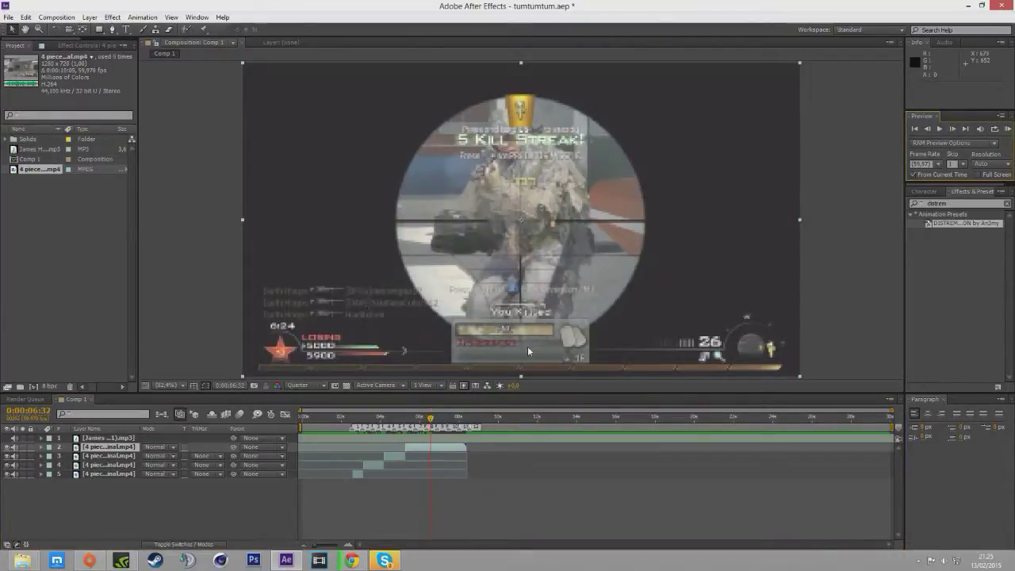
key(ctrl+shift+d)
Select all five gameplay segments and shift them earlier together so the first cut falls on marker 1 at 0:00:02:33.
click(374, 496)
mouse_move(354, 507)
mouse_down()
mouse_move(344, 403)
mouse_move(345, 493)
mouse_up()
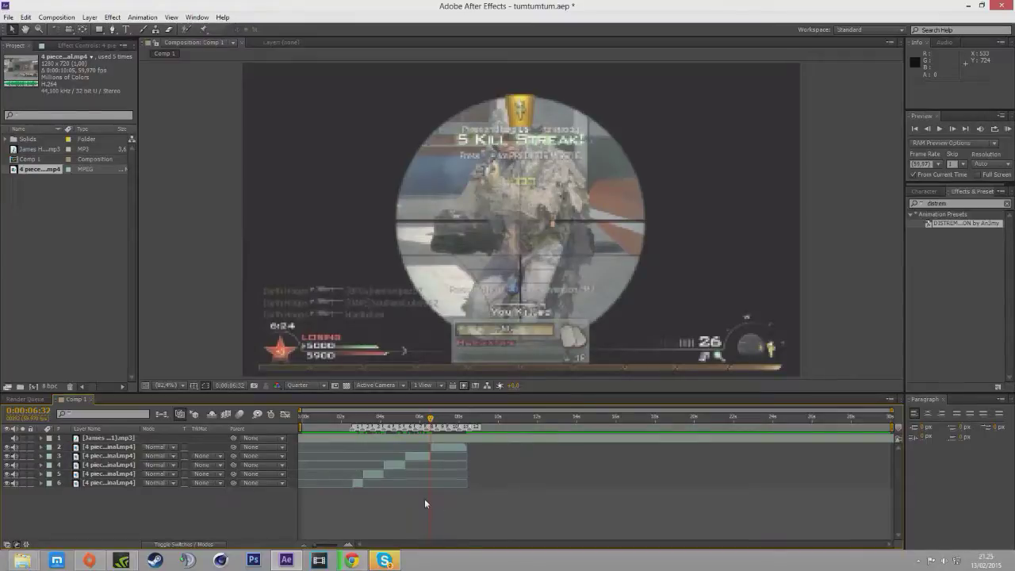
click(356, 483)
shift+click(446, 446)
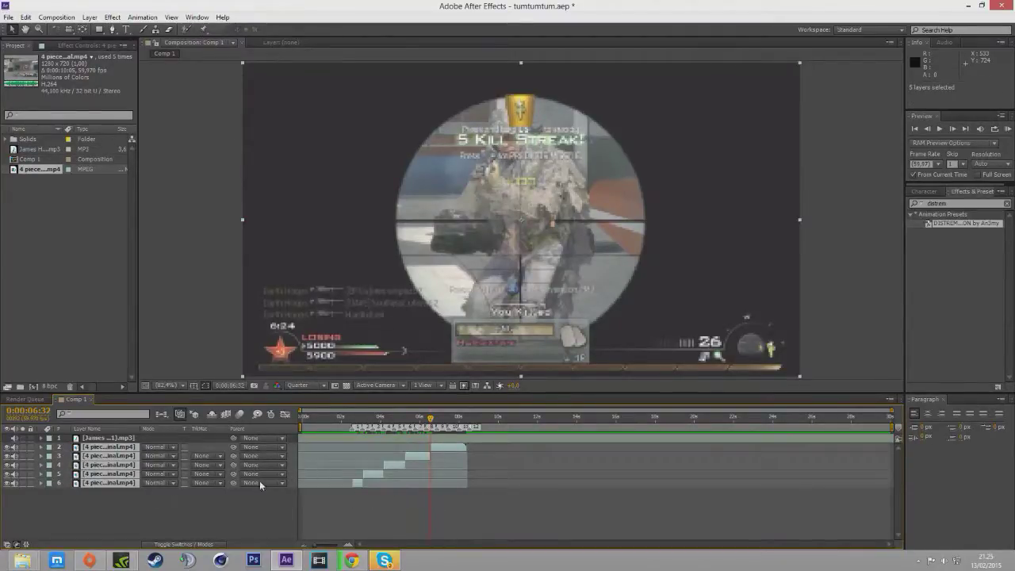
drag(430, 419, 353, 446)
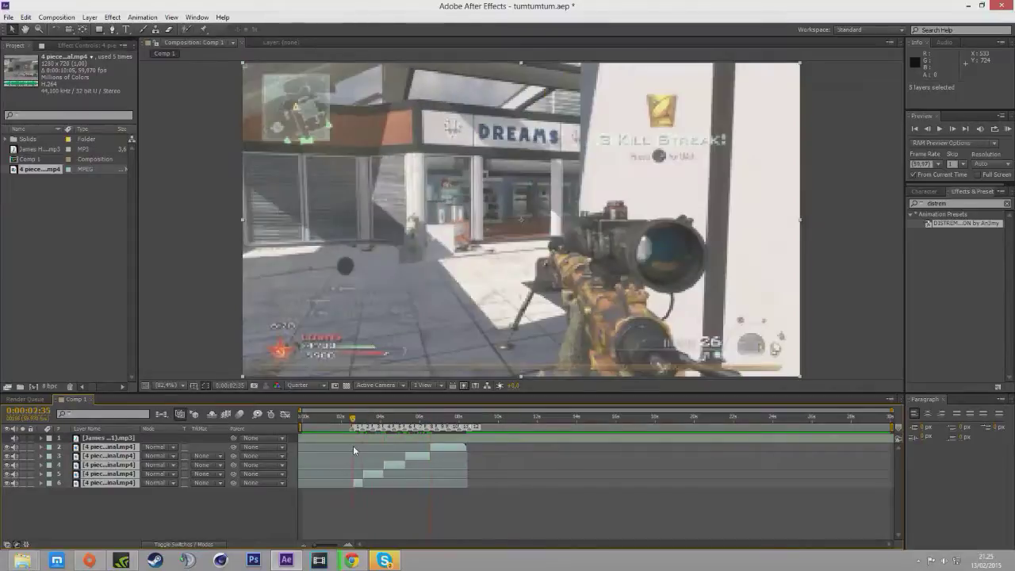
drag(317, 545, 338, 547)
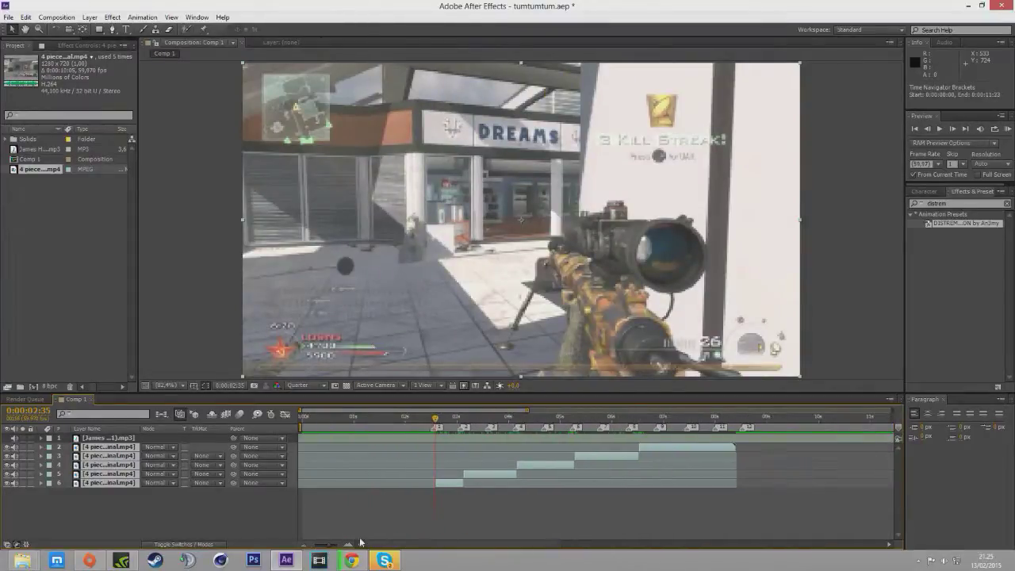
drag(438, 421, 434, 421)
drag(451, 485, 425, 484)
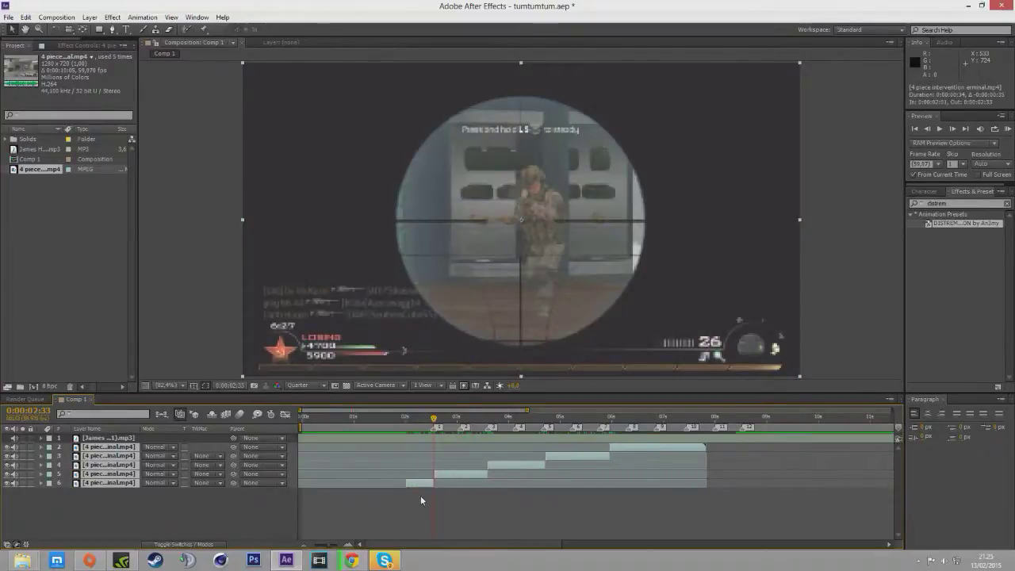
click(420, 498)
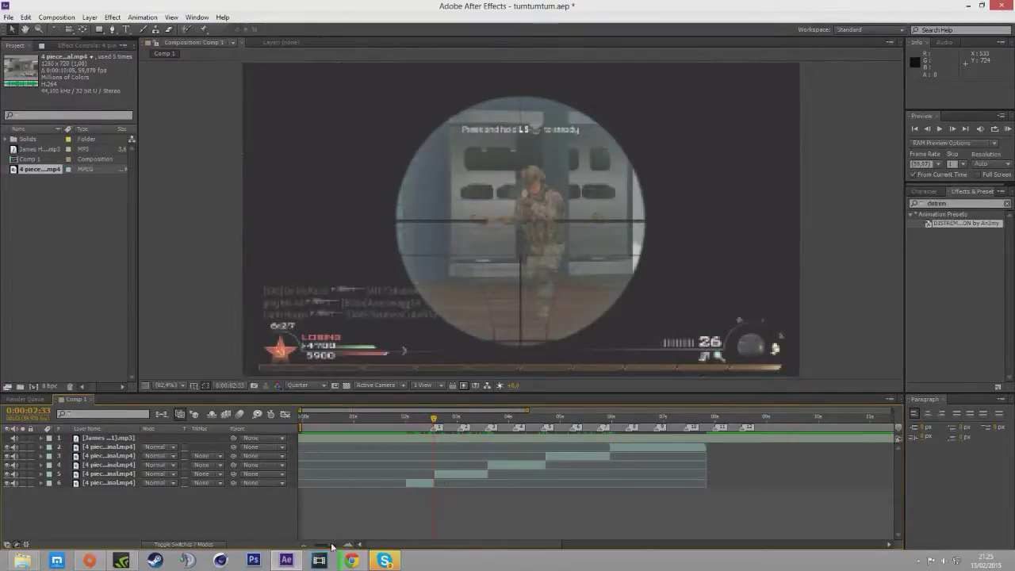
Align the cut between the first two segments exactly at 0:00:02:33 and extend the second segment's end to meet the third.
drag(332, 547, 335, 549)
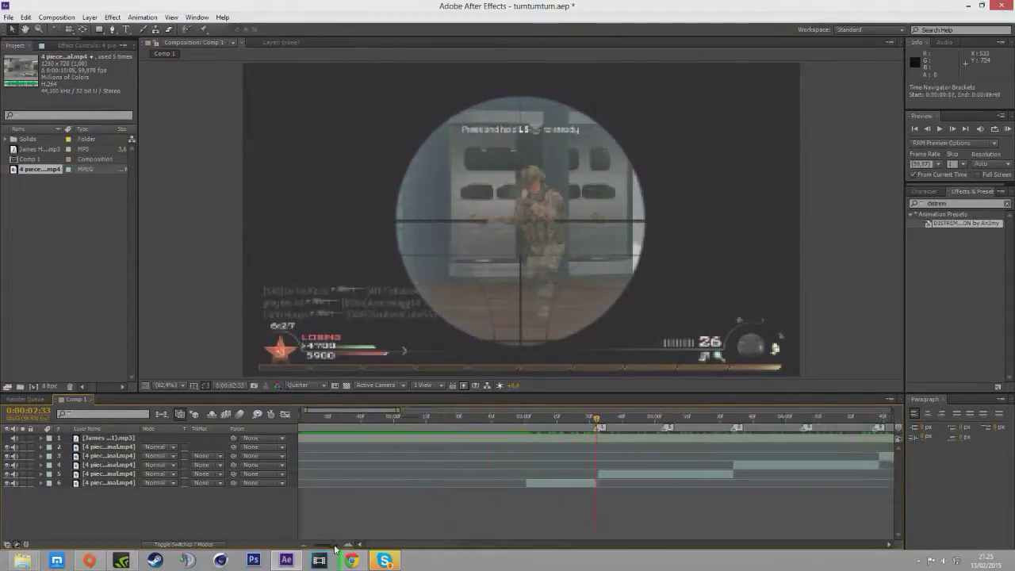
click(590, 483)
click(618, 477)
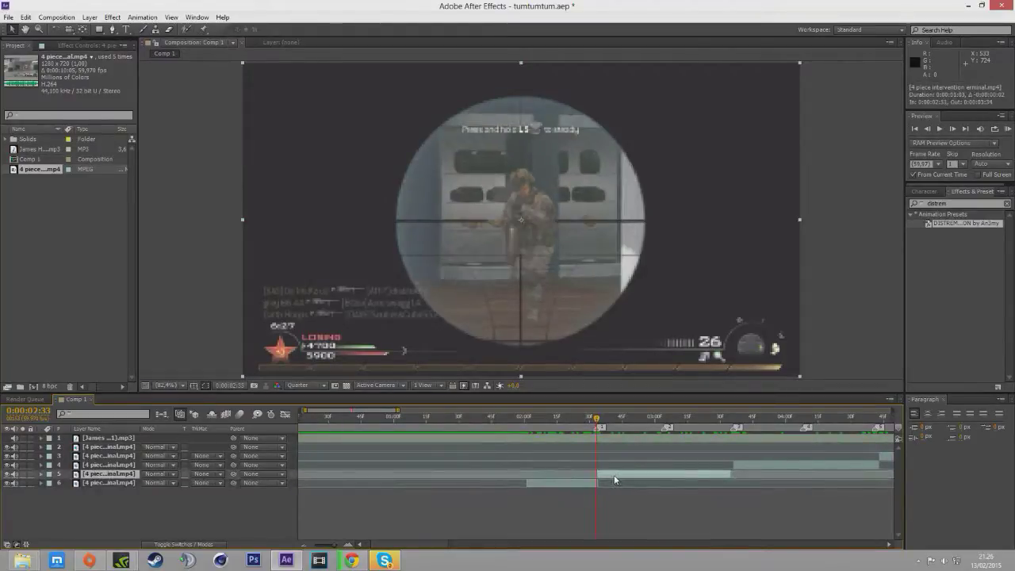
click(588, 483)
drag(588, 484, 586, 484)
drag(730, 475, 734, 475)
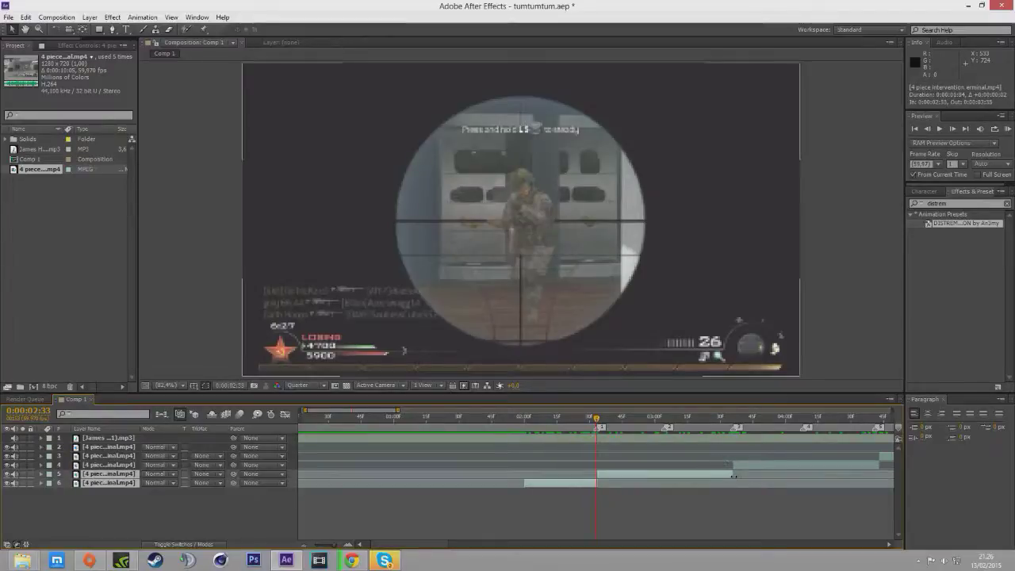
Nudge the fourth gameplay segment earlier so that it starts on marker 5 at 0:00:04:41.
mouse_move(394, 545)
mouse_down()
mouse_move(480, 552)
mouse_move(408, 548)
mouse_up()
drag(327, 548, 329, 548)
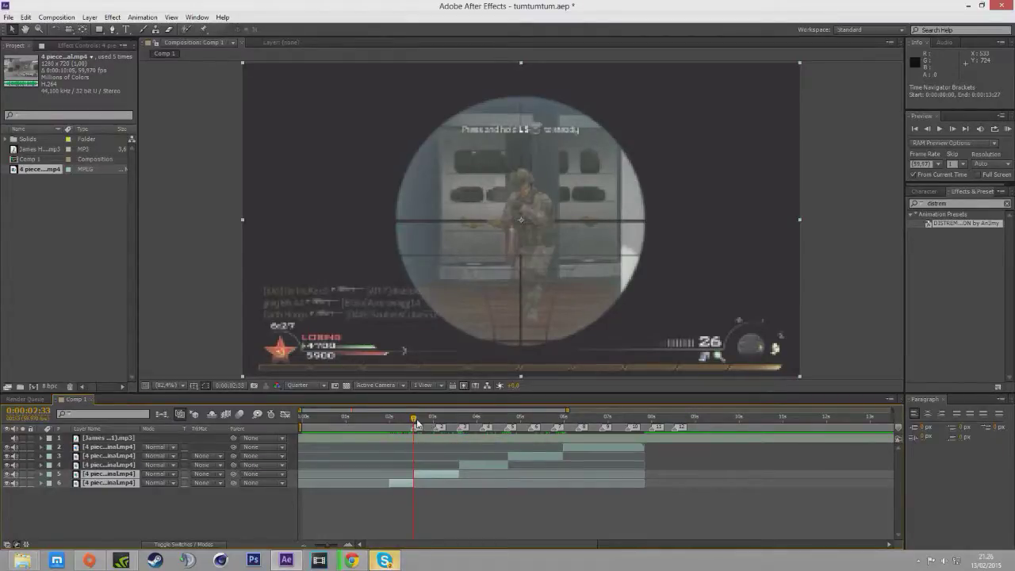
drag(415, 421, 464, 438)
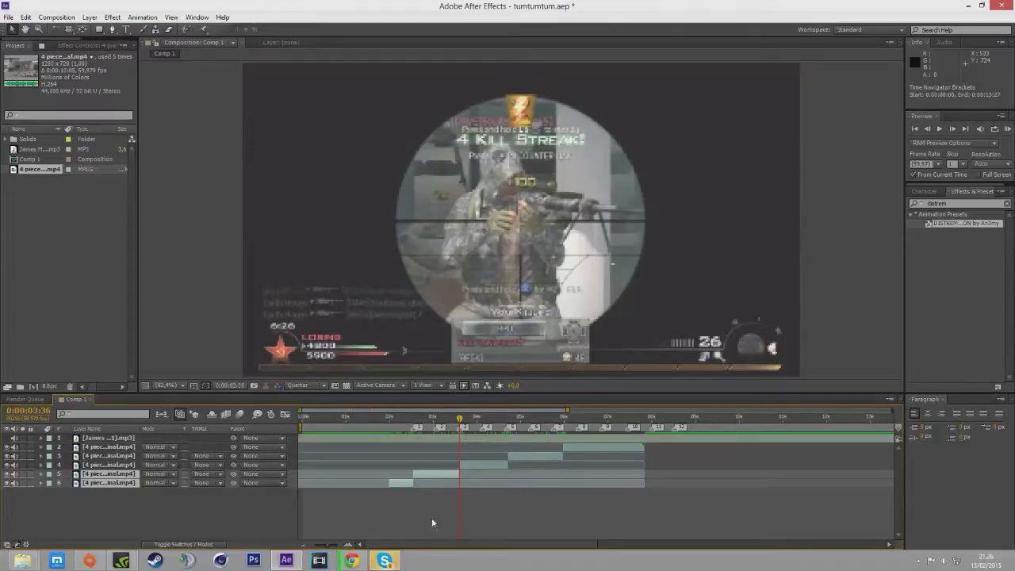
drag(328, 542, 335, 547)
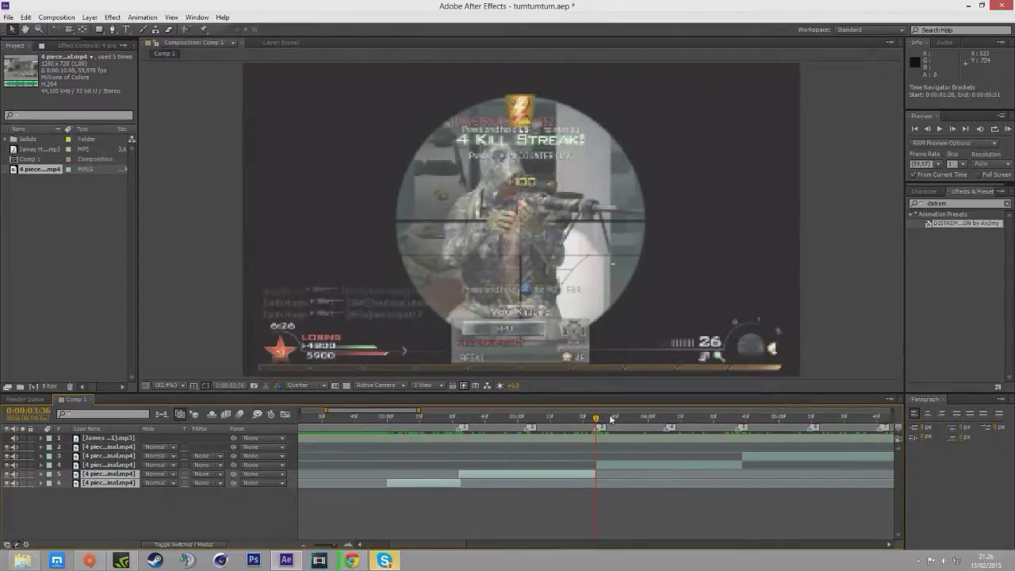
drag(599, 422, 740, 446)
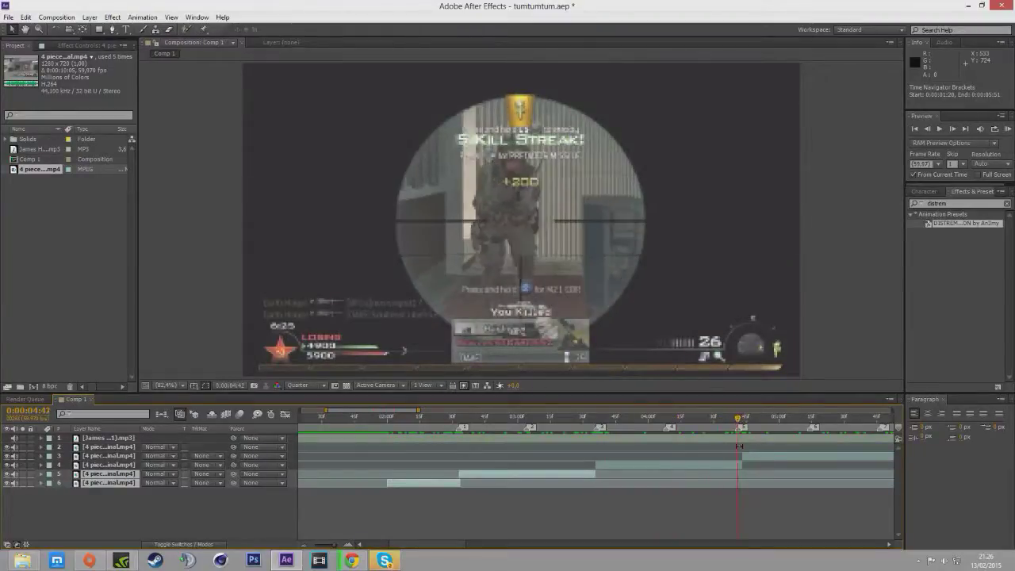
click(754, 458)
key(alt+Page_Up)
key(Page_Up)
key(alt+Page_Up)
key(alt+Page_Up)
drag(755, 458, 756, 458)
Trim the third segment's end to 0:00:04:41 and make the fourth segment end where the last one starts, at marker 7.
drag(439, 544, 483, 542)
click(408, 465)
drag(409, 465, 404, 465)
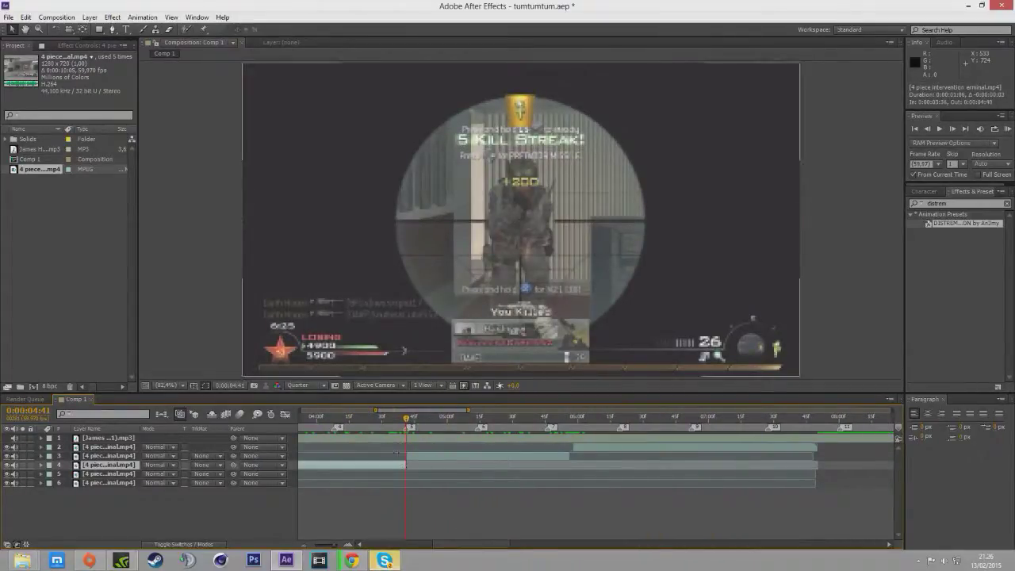
click(567, 457)
drag(593, 452, 548, 459)
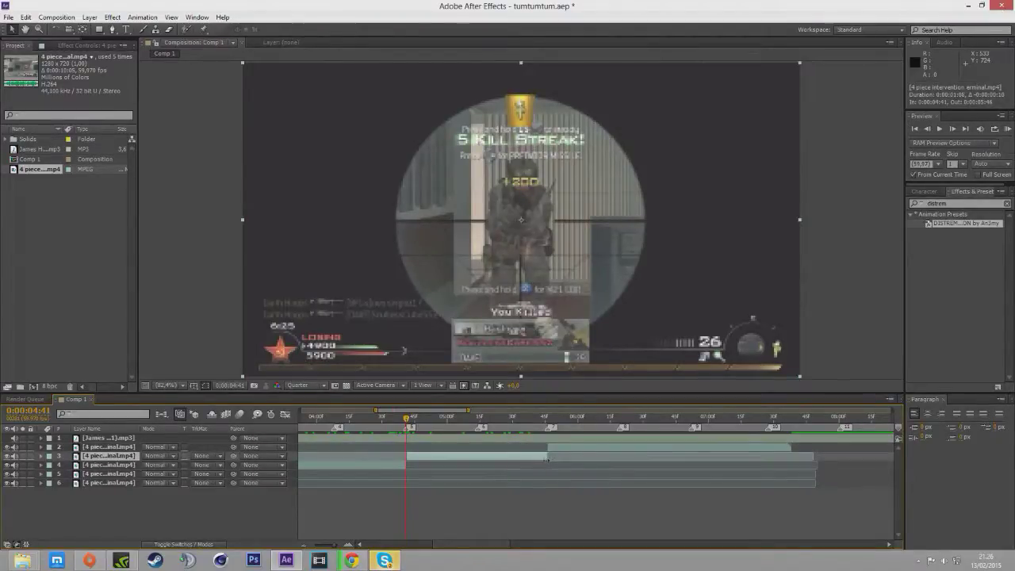
Search the effects and presets for "distre" and apply the An3my Twixtor preset to the first gameplay segment.
drag(332, 545, 324, 546)
click(380, 483)
click(963, 204)
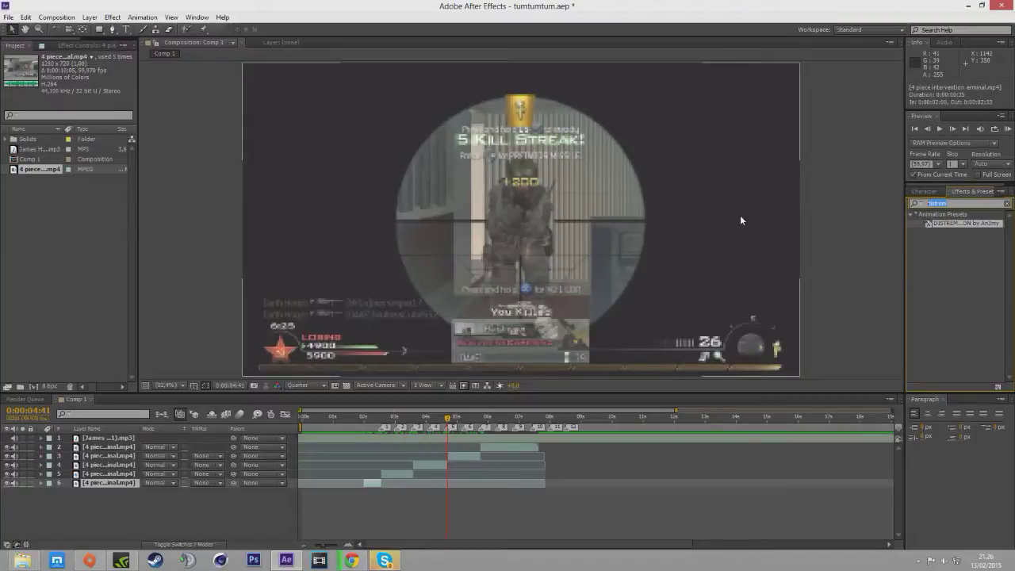
text(distre)
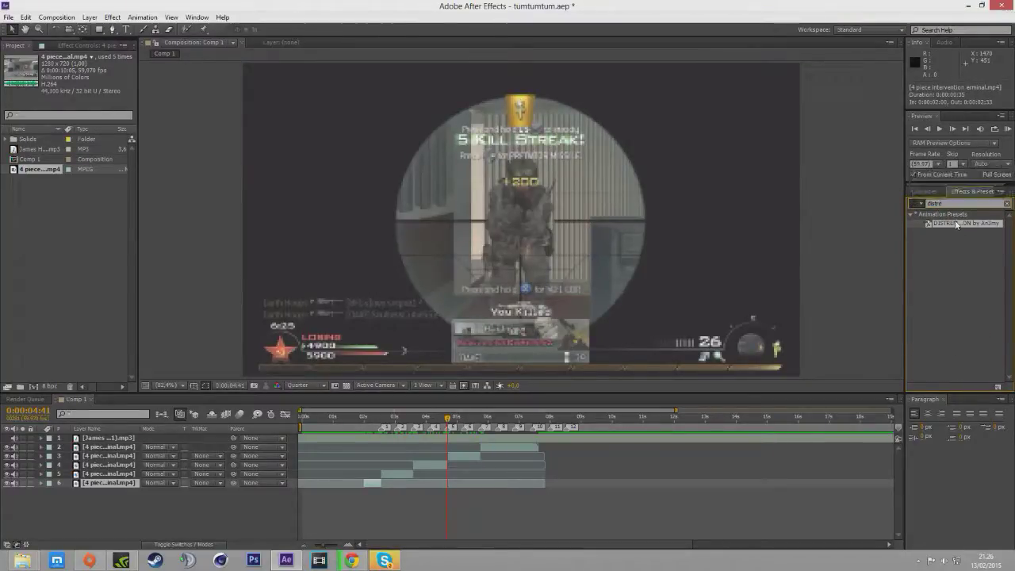
mouse_move(957, 230)
mouse_down()
mouse_move(742, 279)
mouse_move(737, 316)
mouse_move(853, 245)
mouse_move(347, 513)
mouse_move(373, 483)
mouse_up()
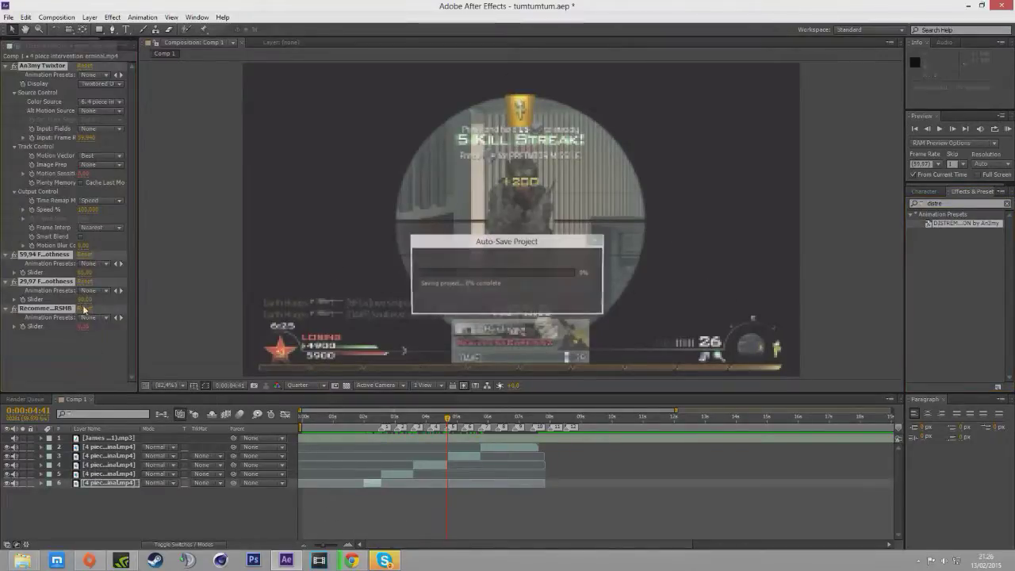
Change the first segment's 59,94 smoothness slider and set its Twixtor input frame rate to 59.97.
click(83, 273)
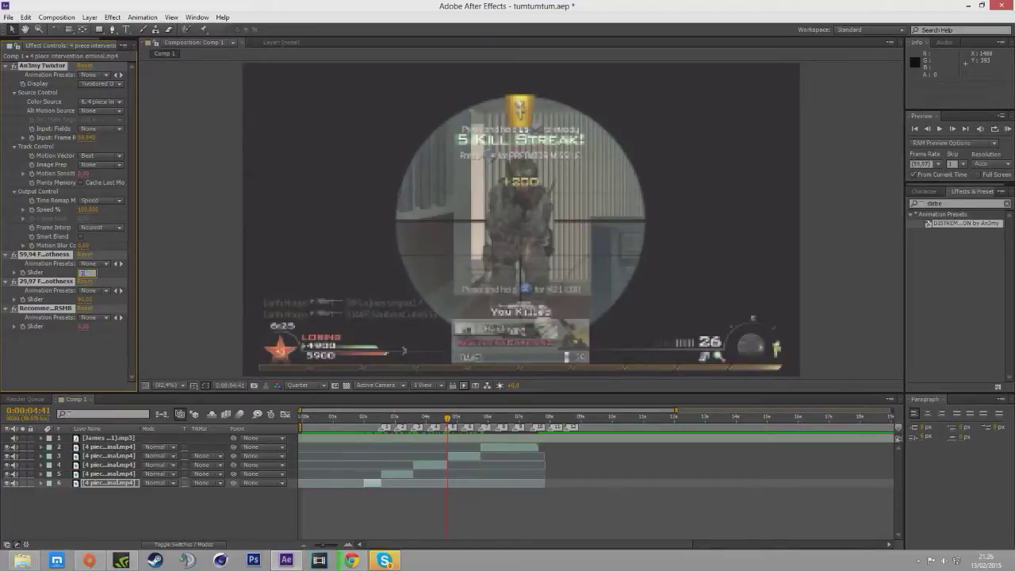
click(86, 365)
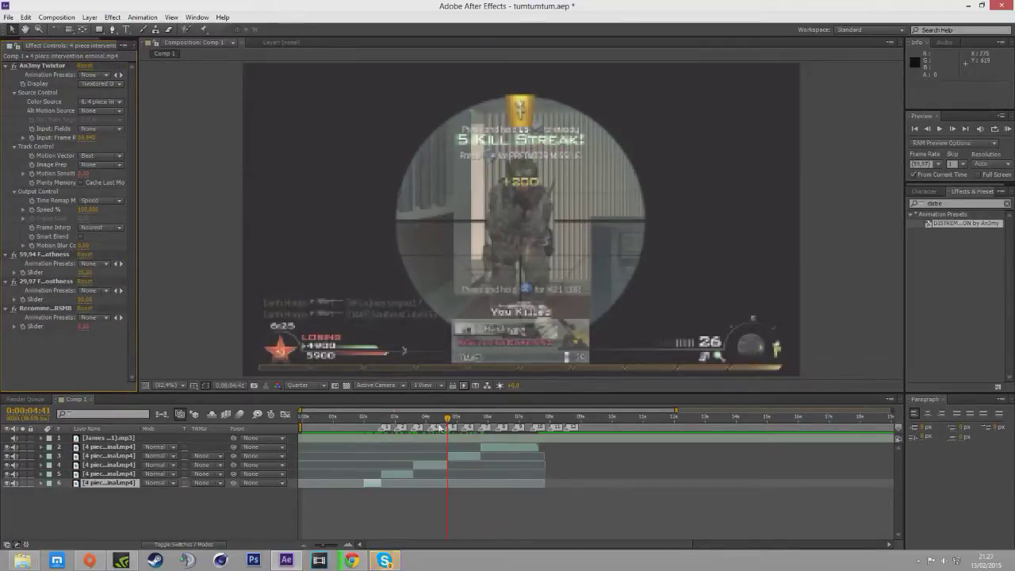
drag(448, 420, 363, 441)
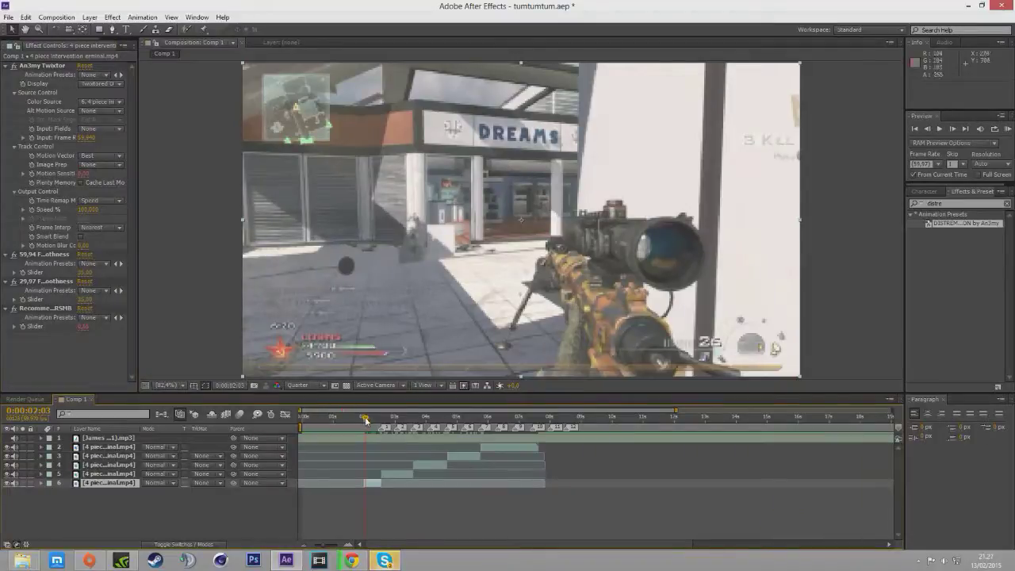
drag(365, 418, 364, 418)
click(87, 138)
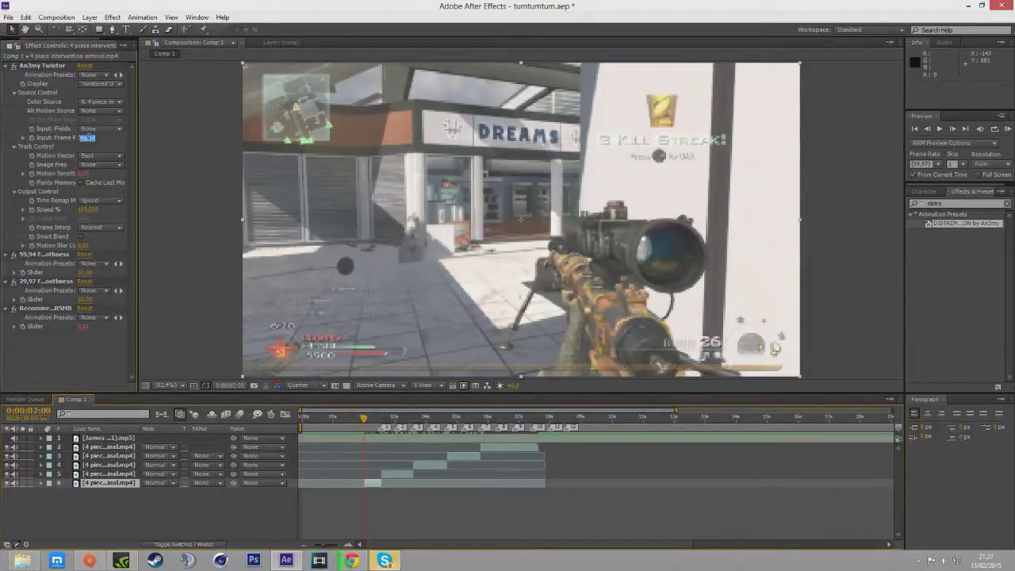
click(111, 339)
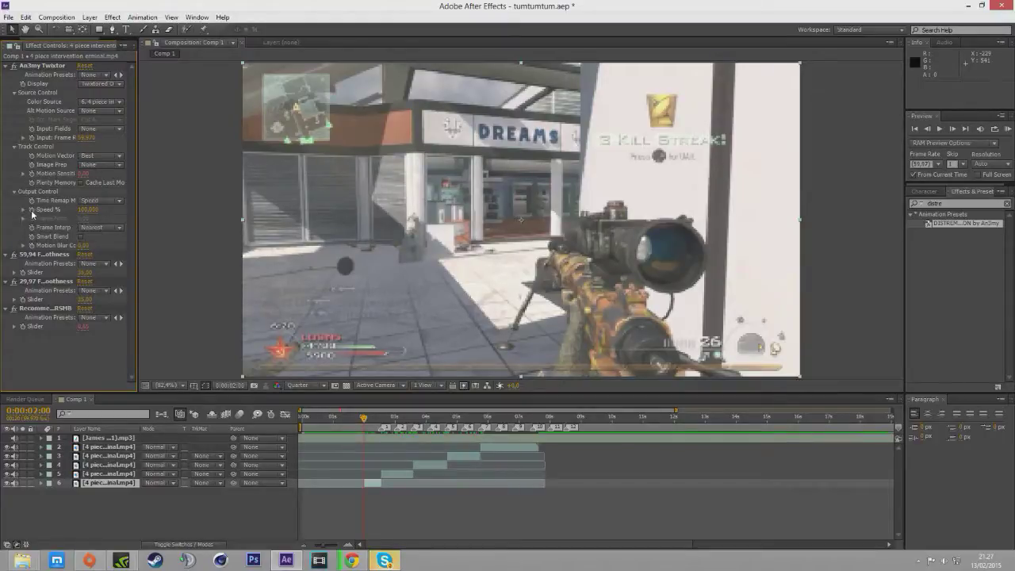
Keyframe the first segment's Twixtor Speed at 100% at 0:00:02:00, 40% at 0:00:02:16 and 200% at 0:00:02:33.
click(31, 210)
drag(364, 421, 372, 419)
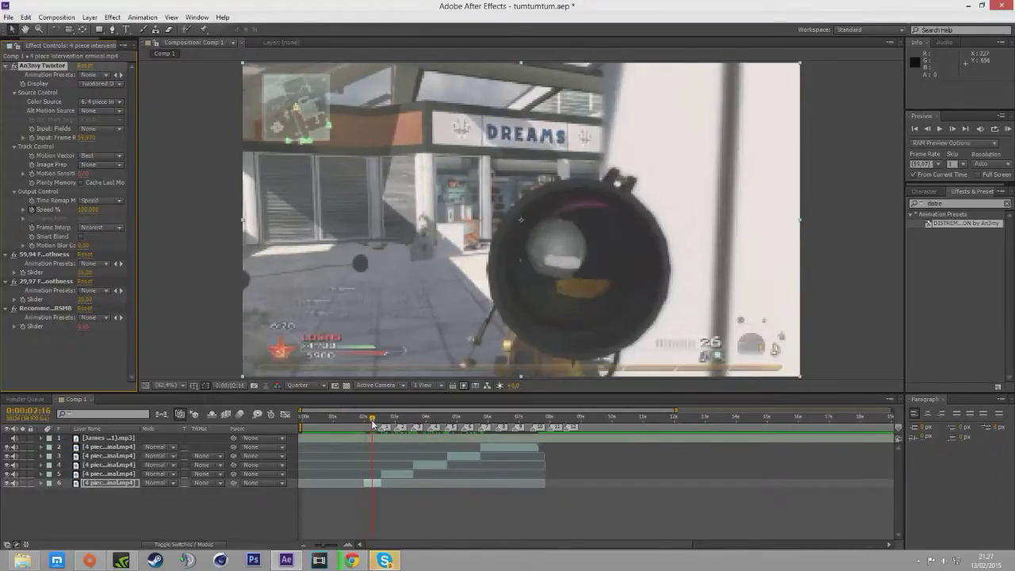
click(85, 210)
text(40)
drag(372, 419, 381, 420)
click(85, 209)
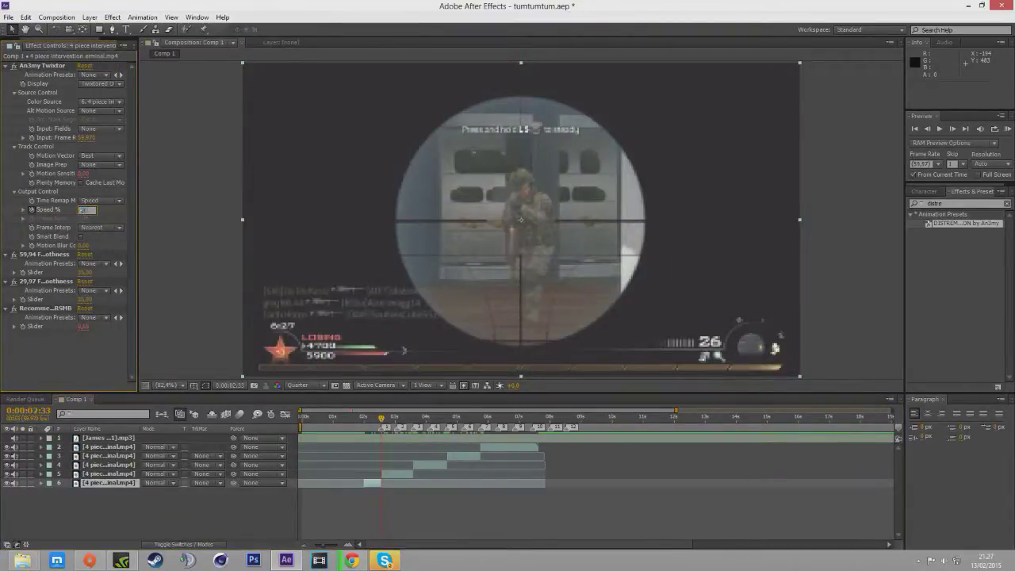
key(Return)
Reveal the first segment's keyframes and apply Easy Ease to all three Speed keyframes.
key(u)
drag(407, 520, 340, 524)
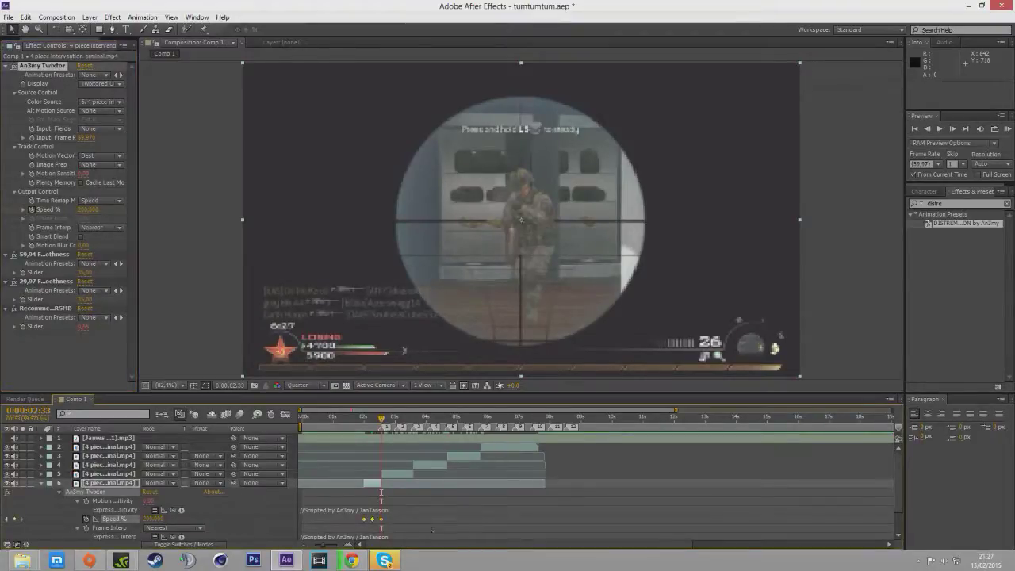
key(F9)
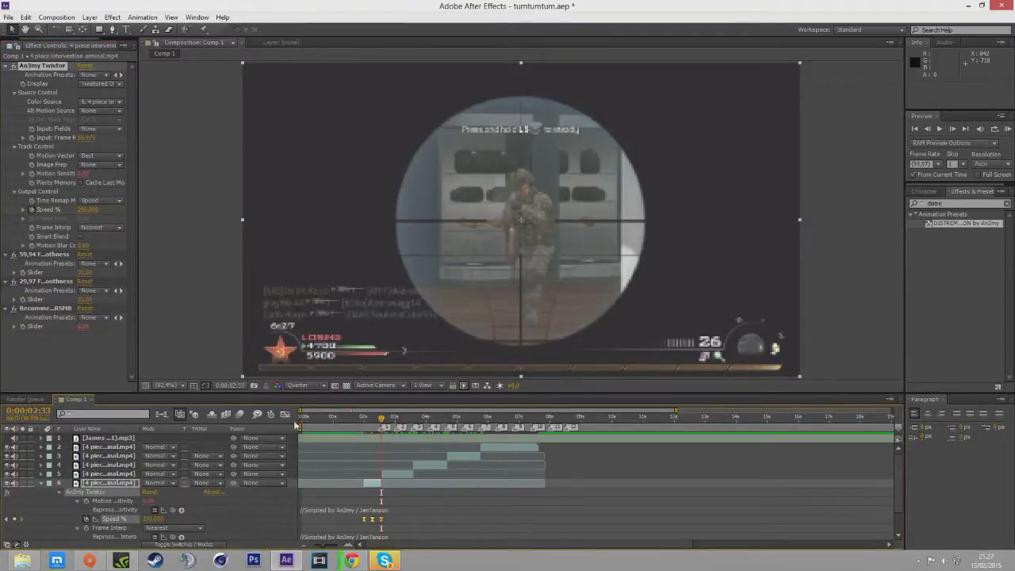
right_click(372, 521)
mouse_move(428, 512)
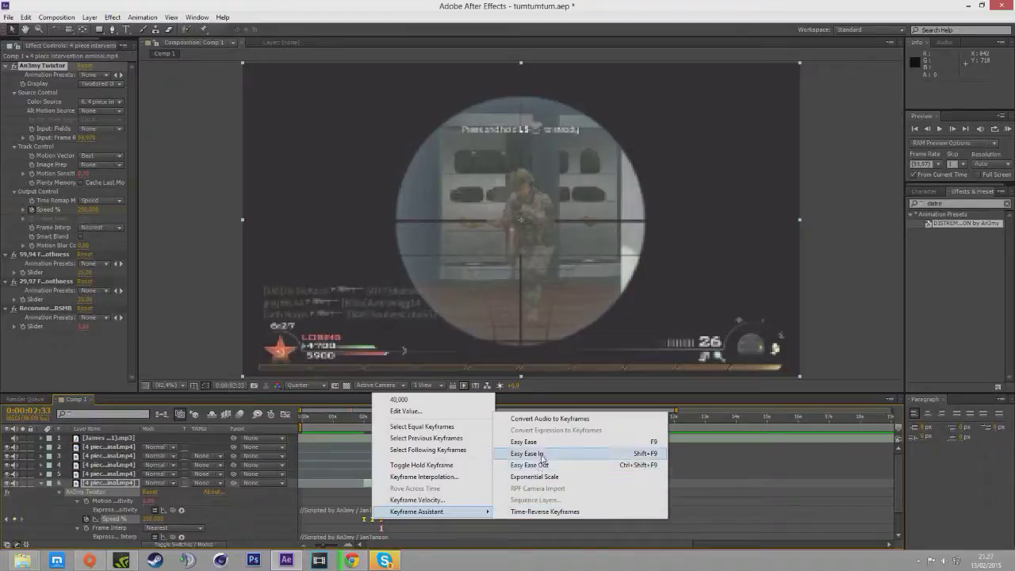
Open the first segment's Speed keyframes in the Graph Editor and steepen the curve into the final keyframe at 0:00:02:33.
click(288, 422)
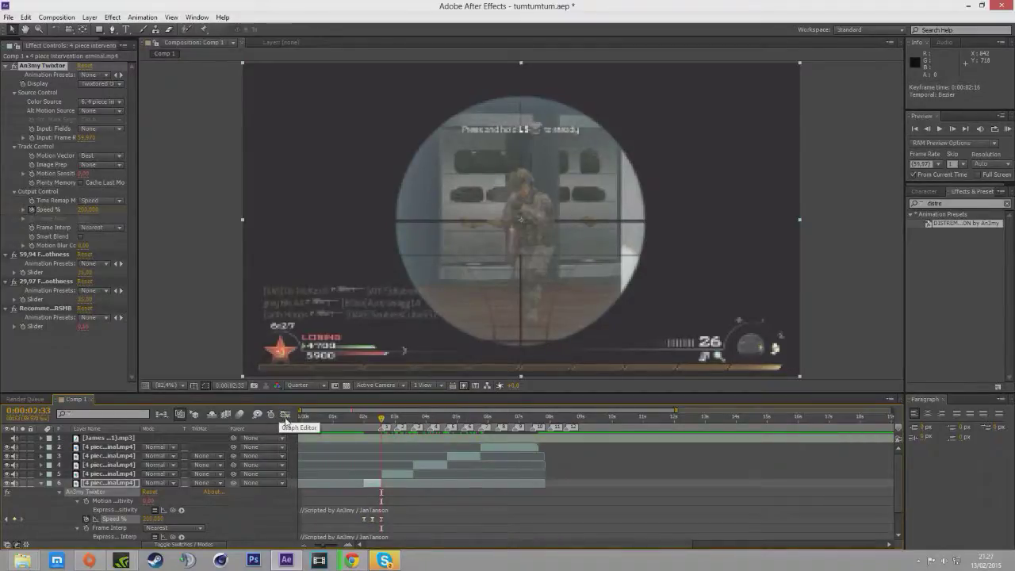
drag(394, 519, 351, 526)
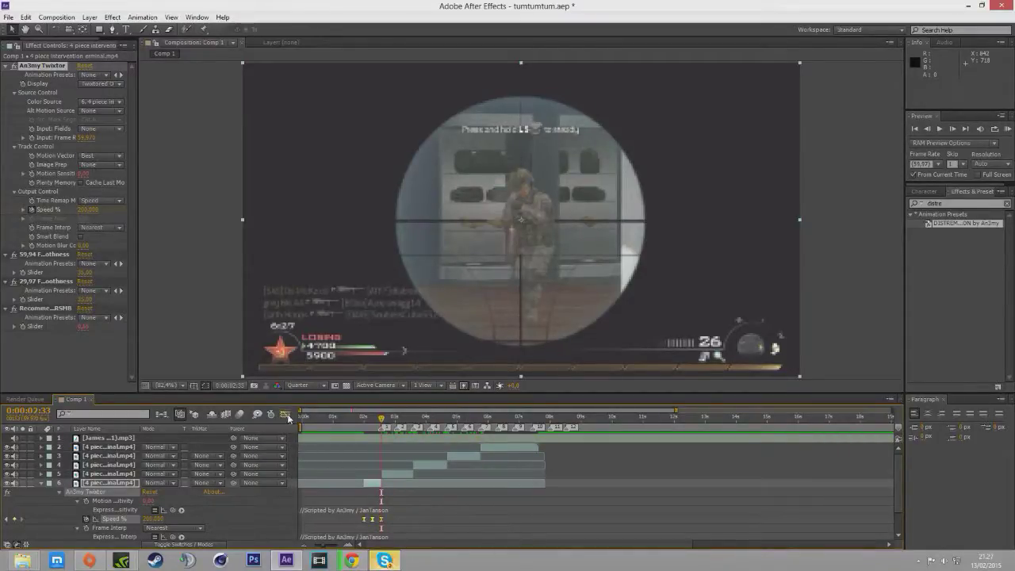
click(285, 414)
drag(327, 545, 333, 545)
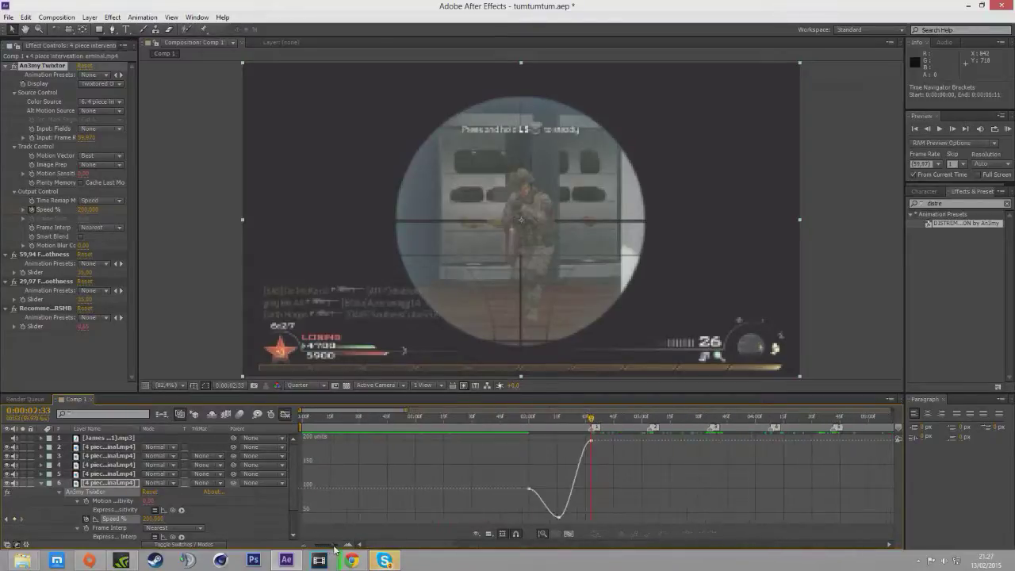
click(530, 489)
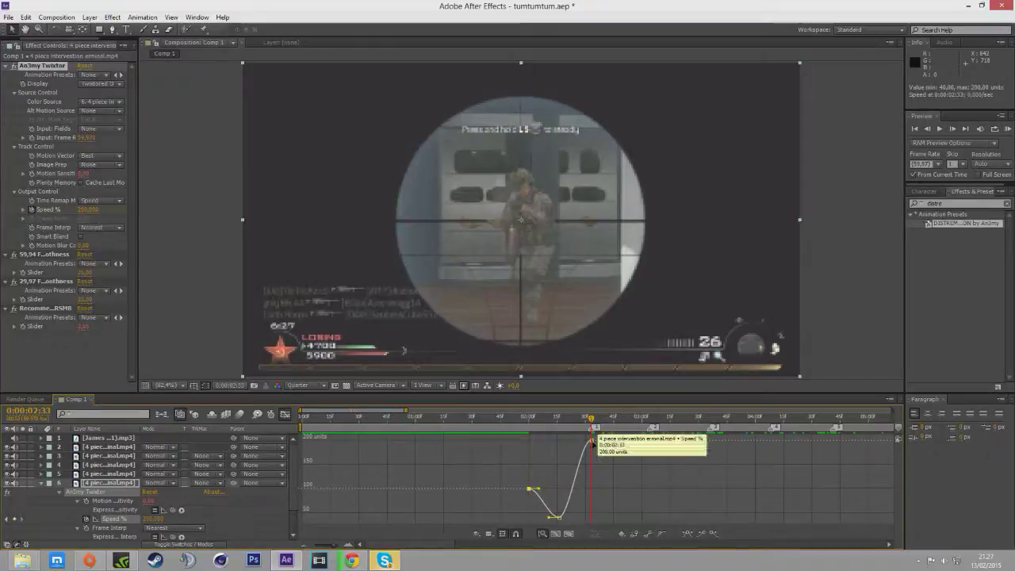
click(591, 441)
drag(581, 441, 608, 485)
Steepen the drop from the first Speed keyframe, lengthen the middle keyframe's outgoing handle toward the last keyframe, and leave the Graph Editor.
click(530, 490)
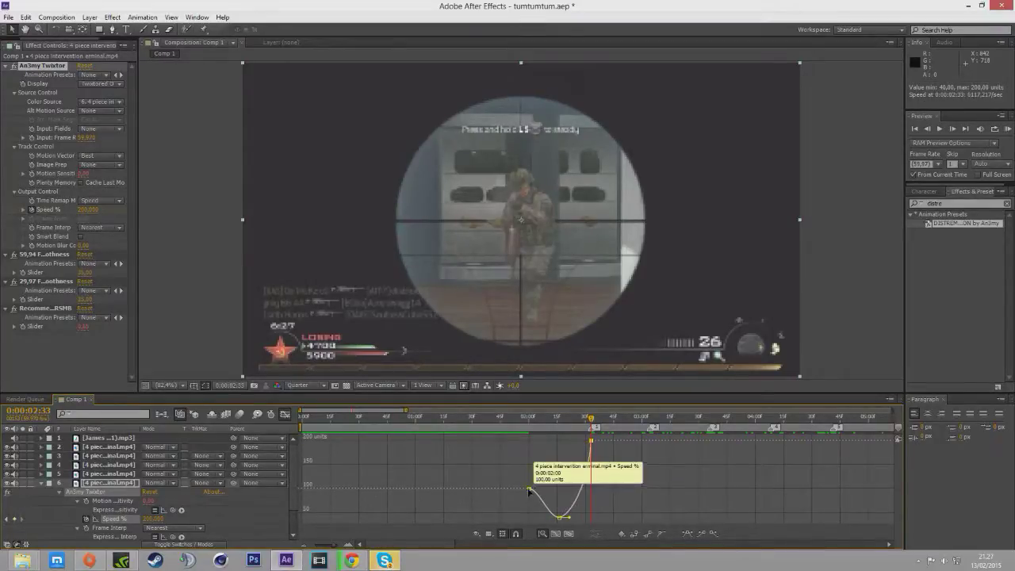
click(530, 490)
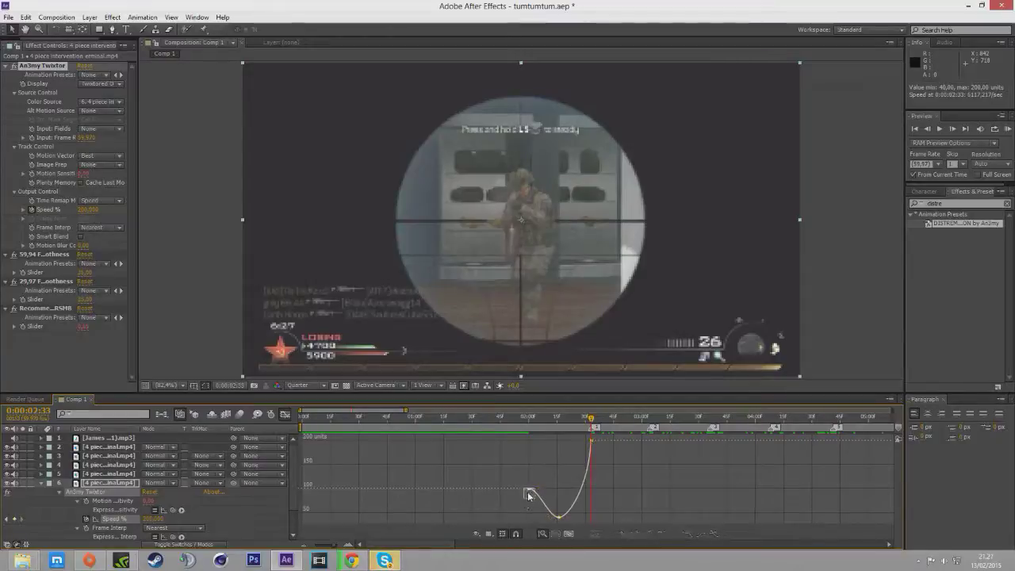
drag(538, 490, 529, 502)
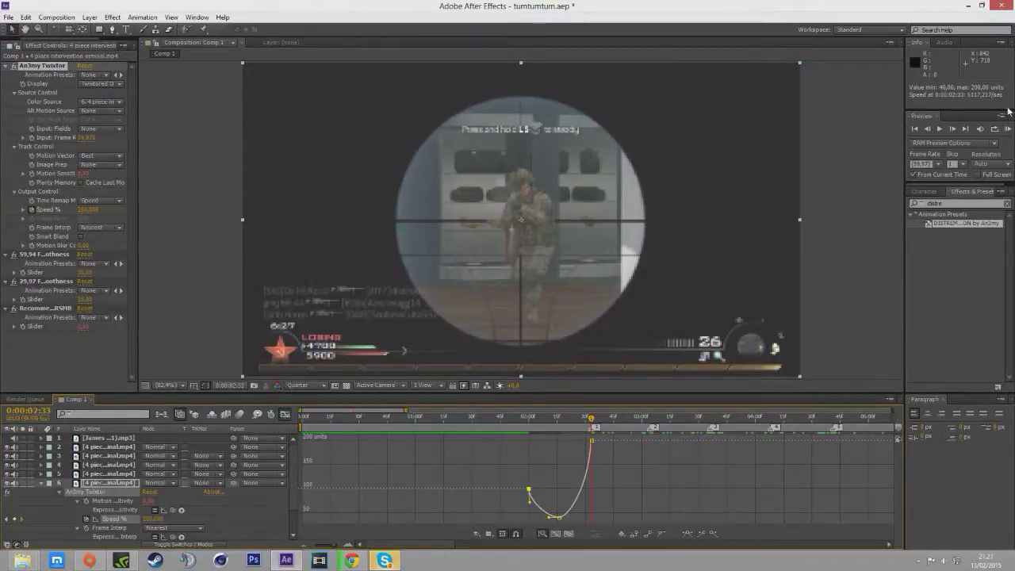
click(930, 131)
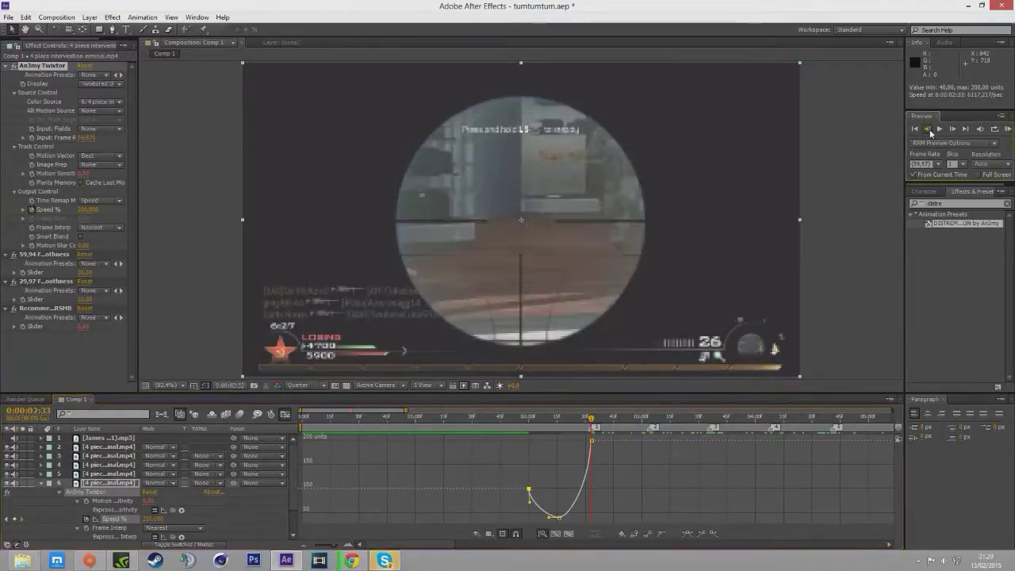
click(559, 518)
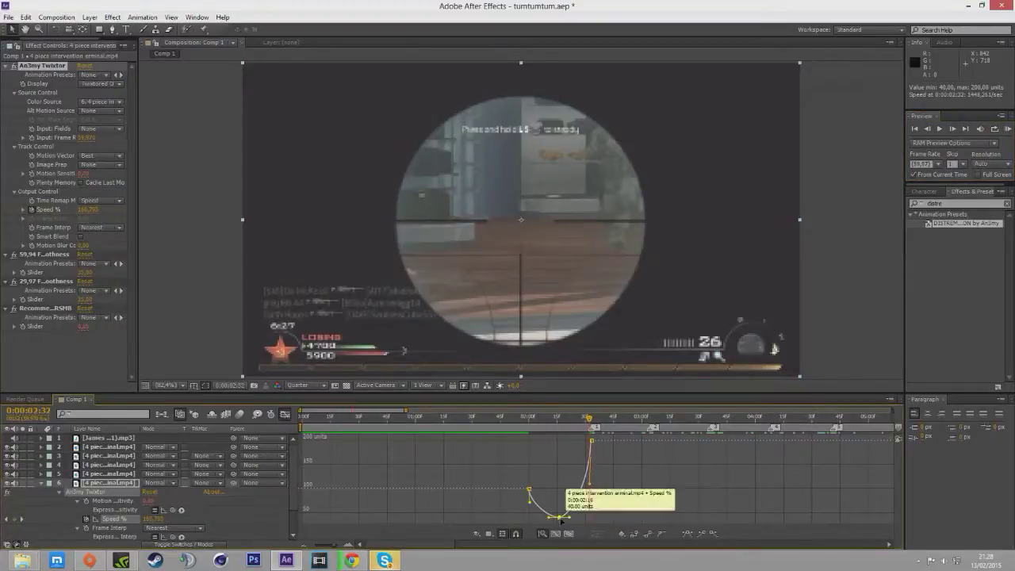
drag(570, 518, 588, 520)
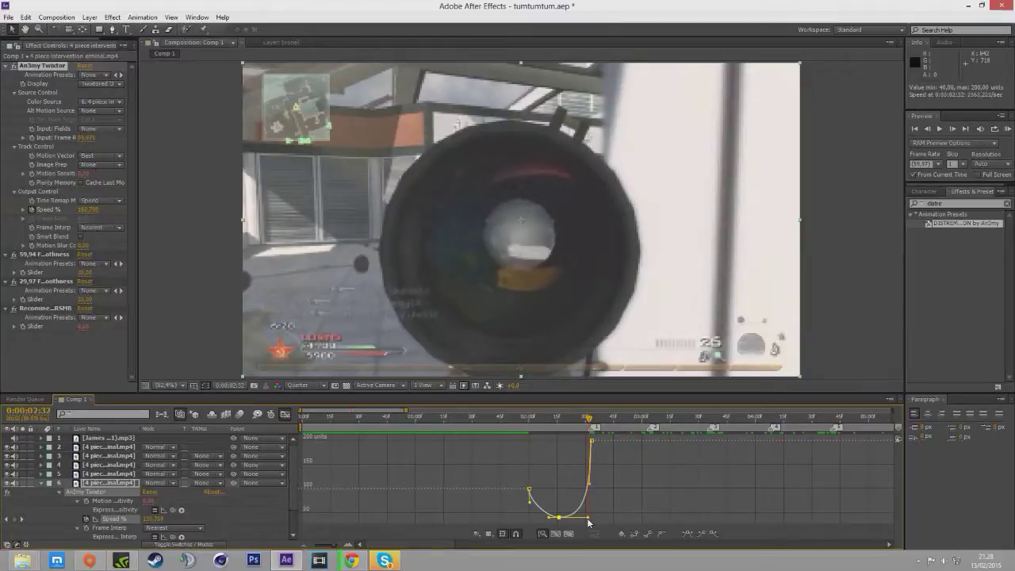
click(284, 414)
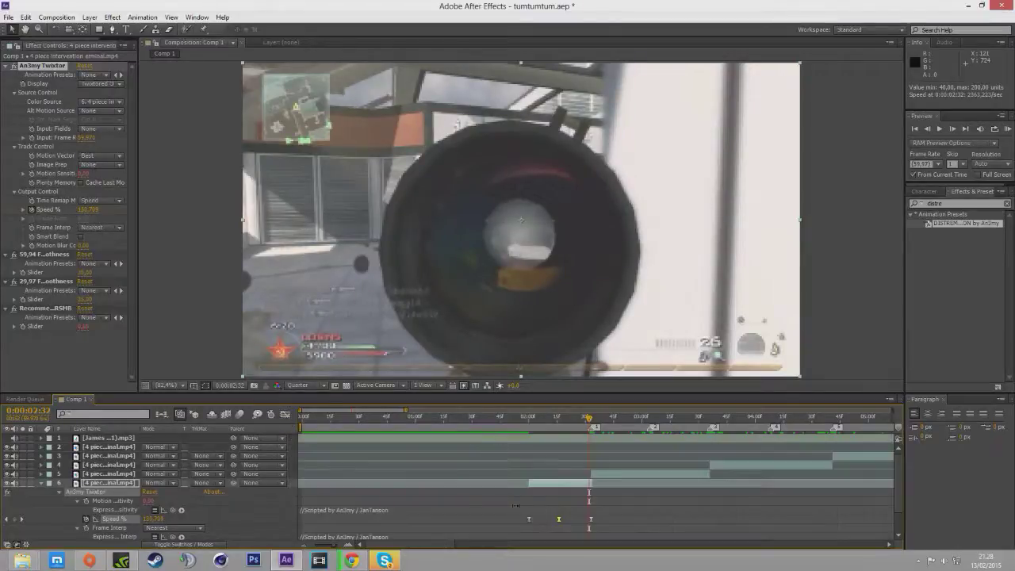
Make the second segment start slightly further into its footage at 0:00:02:33, and extend its end to meet the third segment.
drag(592, 422, 593, 421)
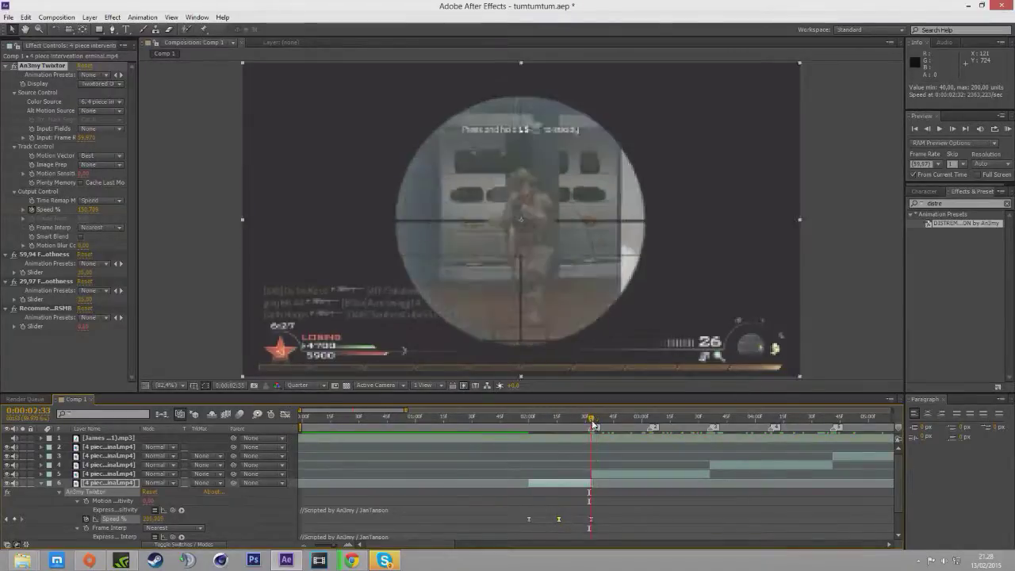
drag(611, 475, 589, 475)
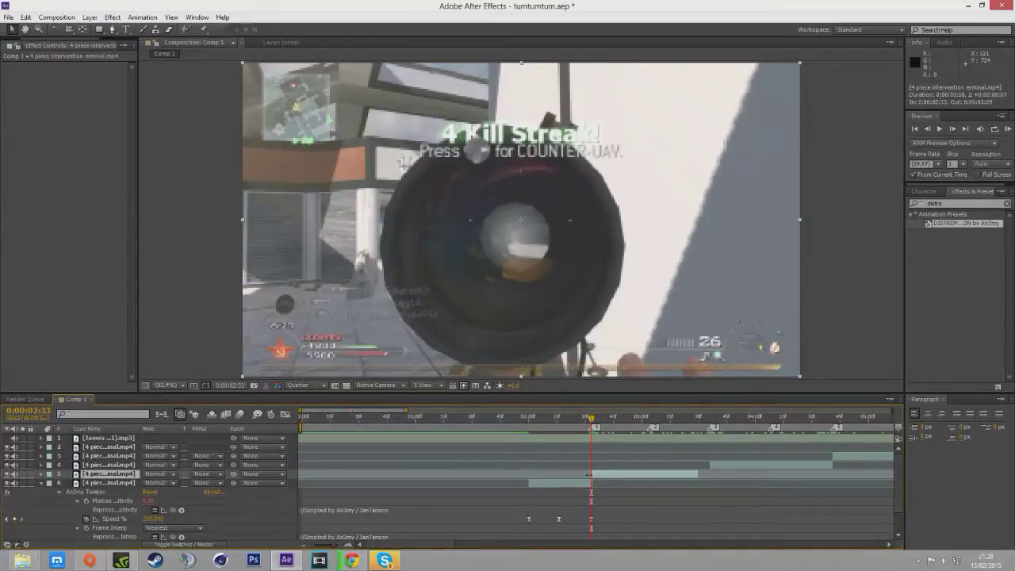
drag(698, 474, 711, 475)
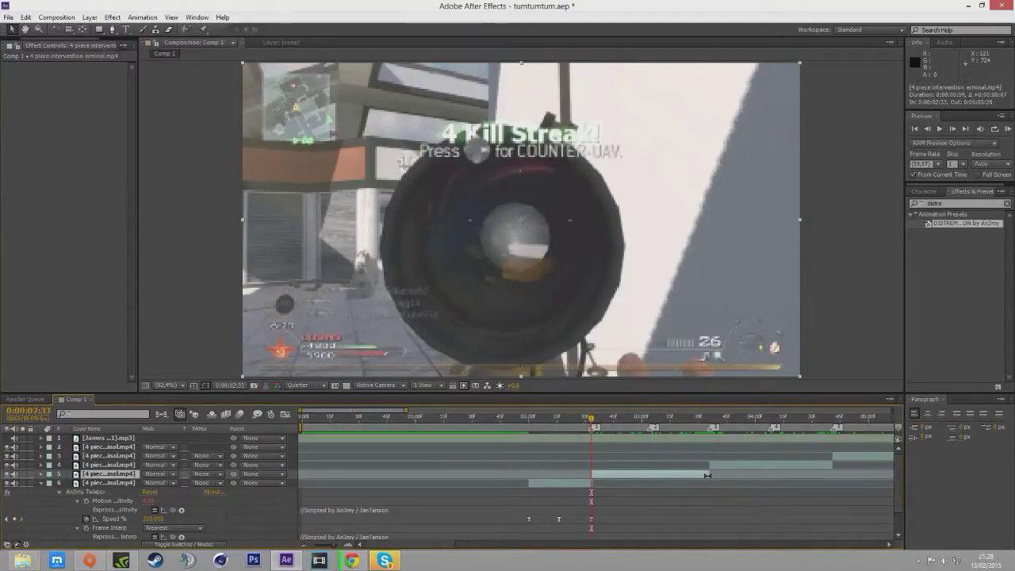
Apply the An3my Twixtor preset to the second segment, change its 59,94 smoothness slider and set the input frame rate to 59.97.
drag(959, 223, 651, 475)
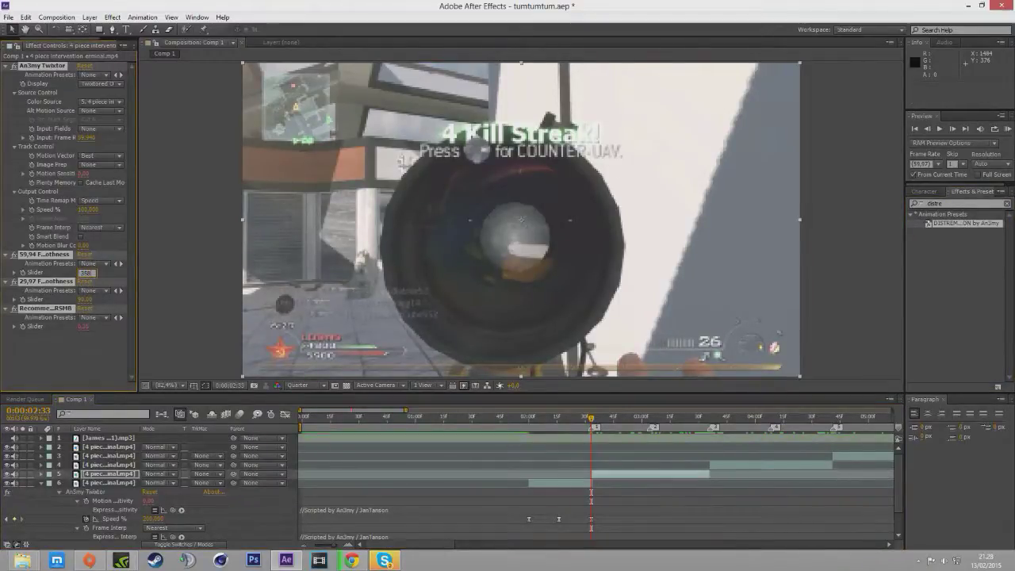
click(19, 211)
click(89, 138)
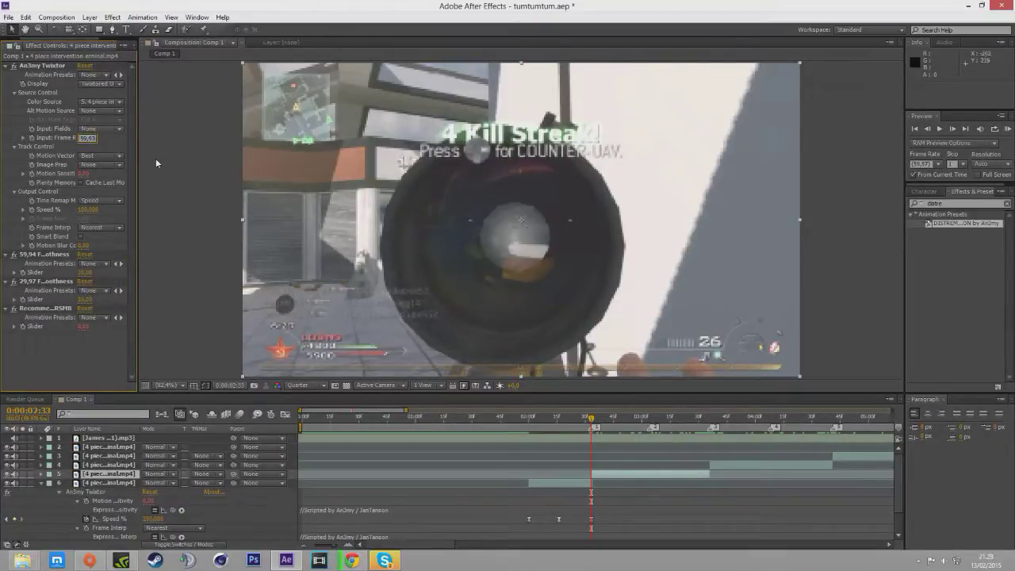
Keyframe the second segment's Twixtor Speed at 100% at 0:00:02:33, a new value at 0:00:02:49 and 200% at 0:00:03:04.
click(32, 210)
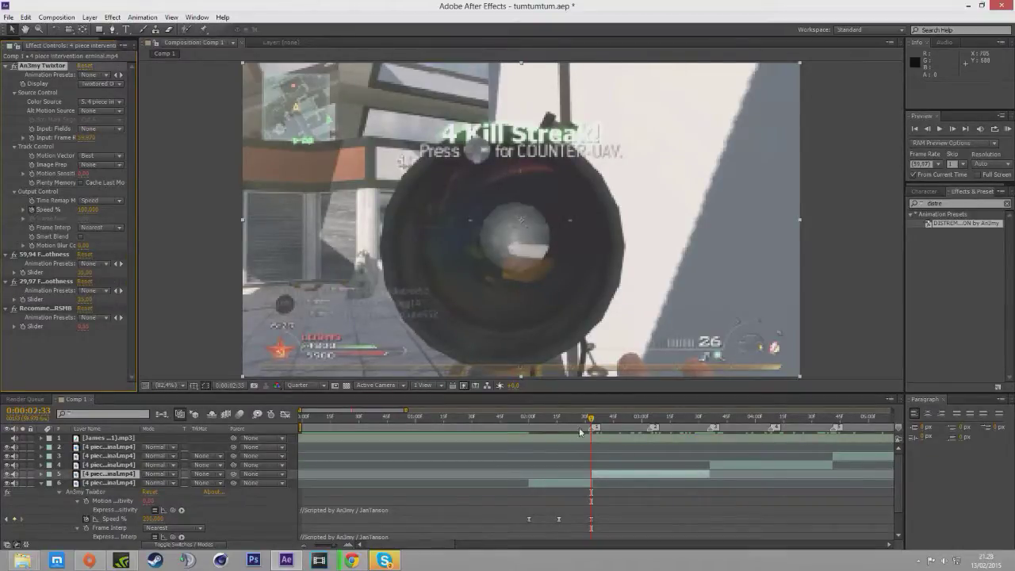
drag(592, 420, 623, 441)
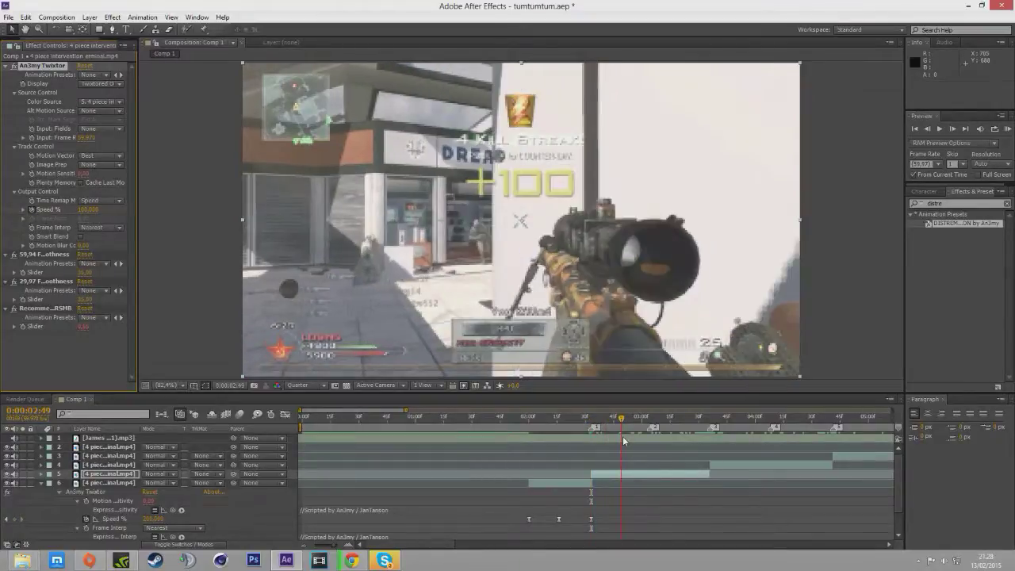
click(82, 211)
drag(622, 421, 647, 435)
click(81, 211)
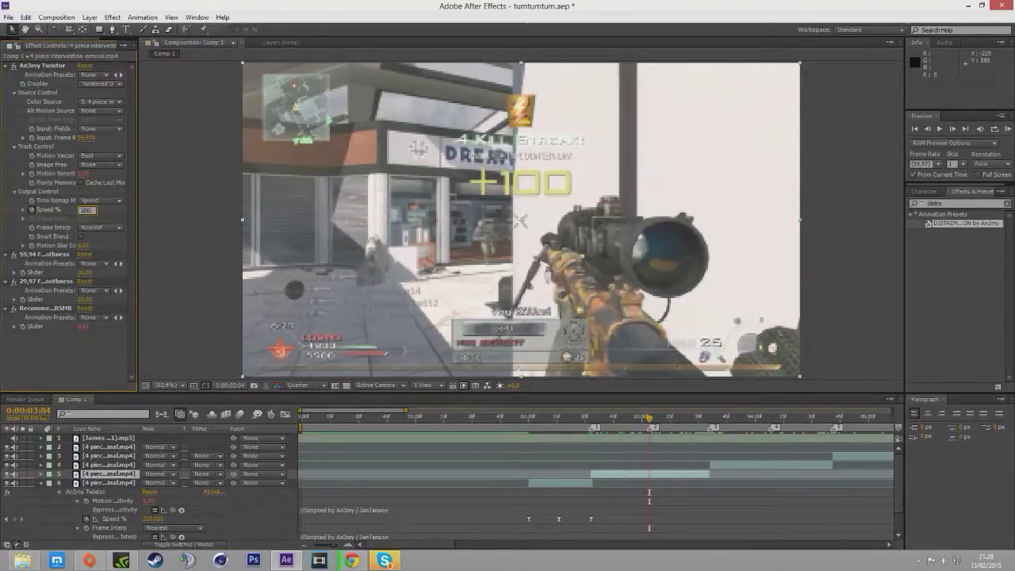
key(Return)
Add Speed keyframes to the second segment of 40% at 0:00:03:21 and 200% at the segment's end.
drag(649, 420, 684, 439)
click(88, 202)
click(86, 213)
click(87, 209)
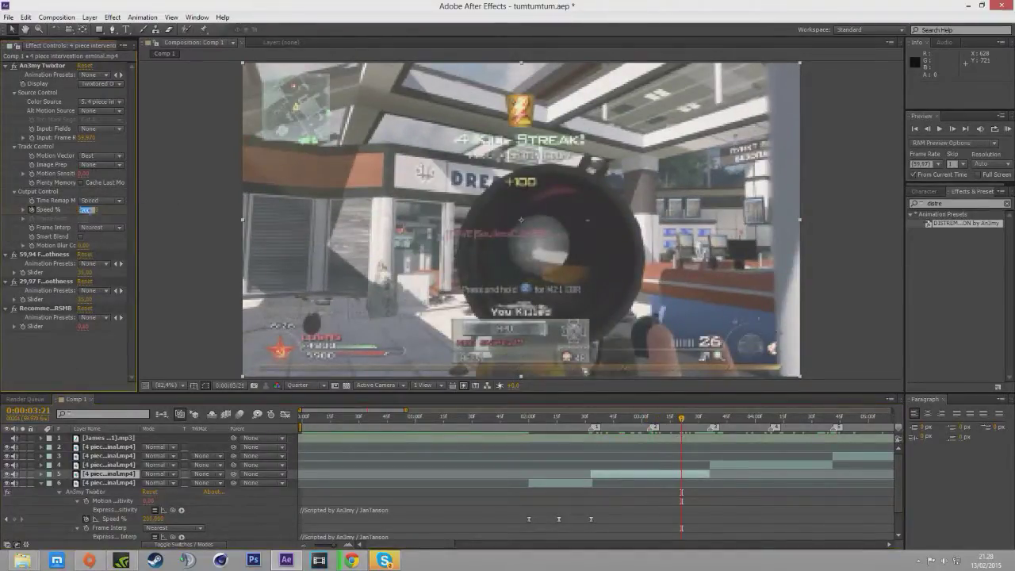
key(Return)
drag(684, 421, 712, 433)
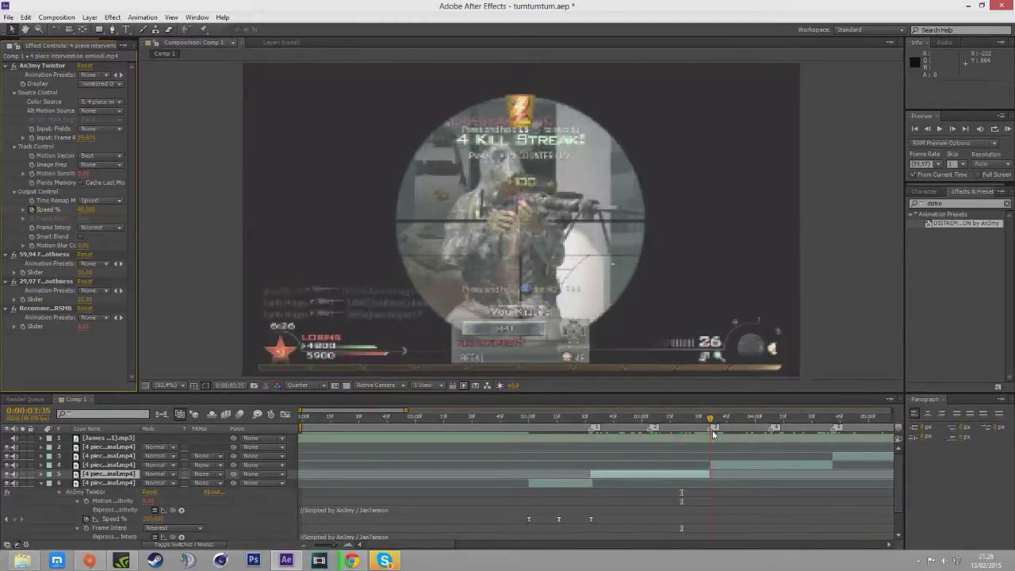
click(92, 210)
key(Return)
Apply Easy Ease to all of the second segment's Speed keyframes and show their curve in the Graph Editor.
key(u)
click(481, 515)
key(ctrl+alt+a)
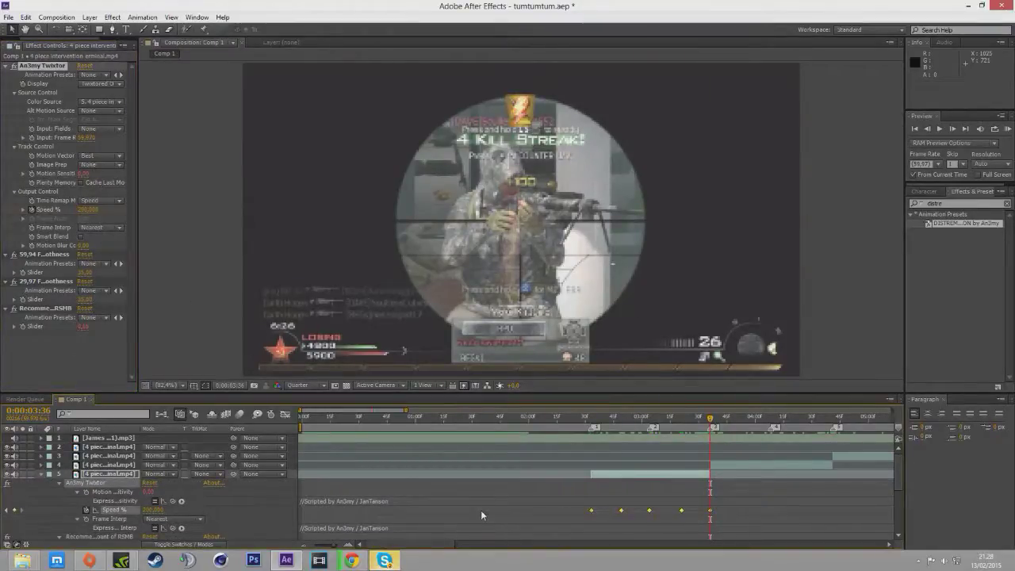
key(F10)
key(F9)
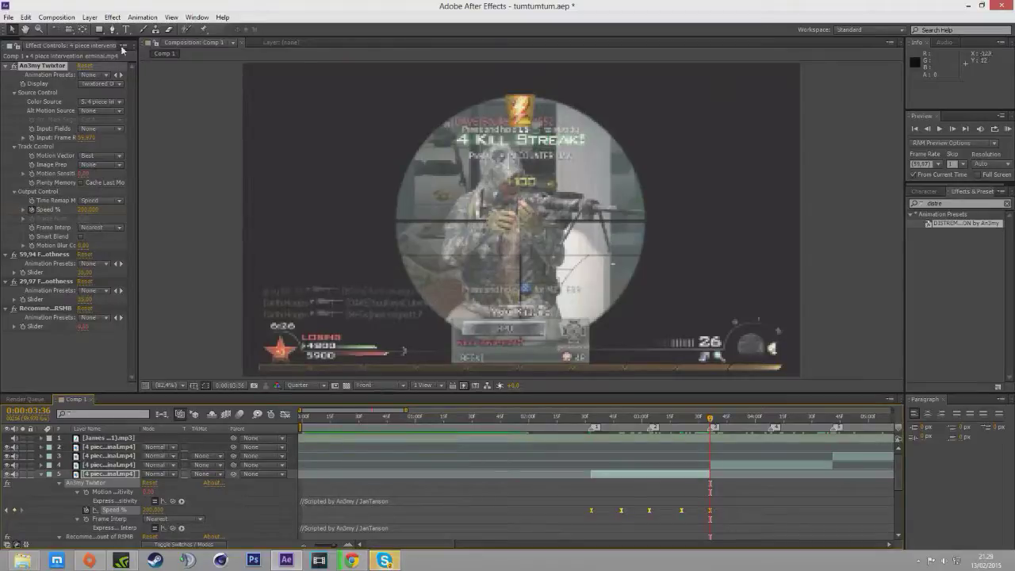
key(shift+F3)
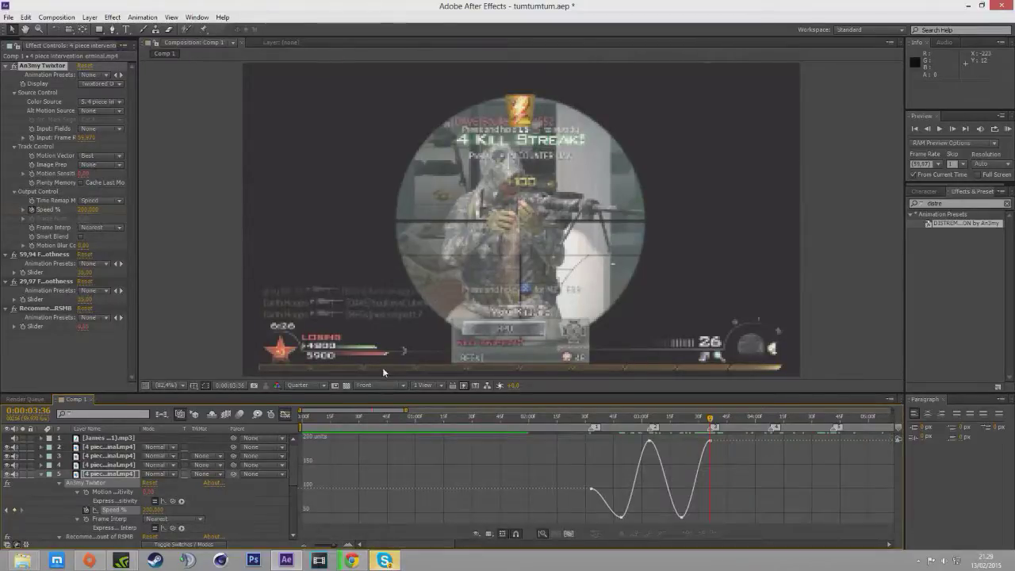
Reshape the second segment's Speed curve into a steep initial drop and sharp, narrow peaks at both 200% keyframes.
click(928, 128)
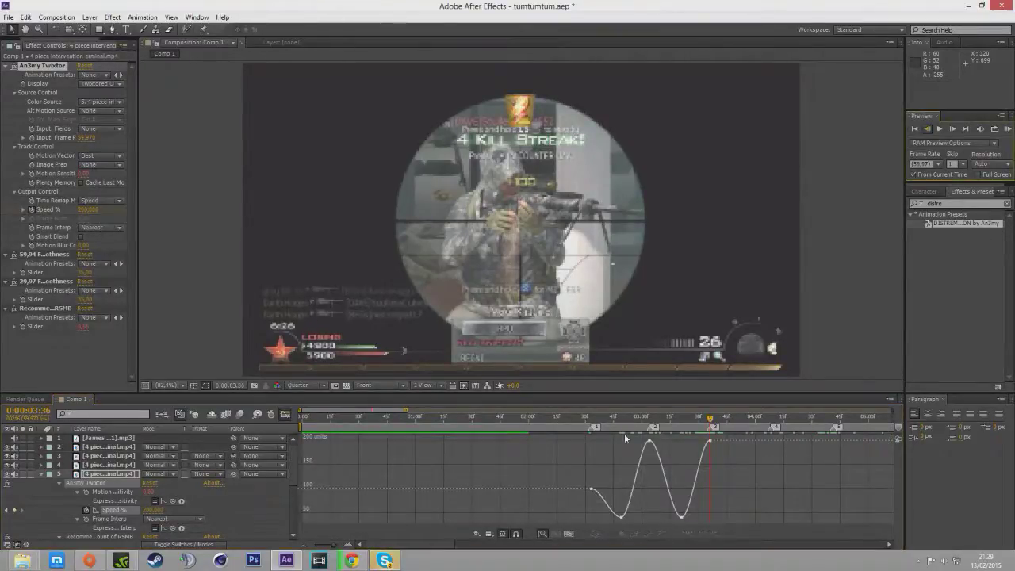
click(592, 492)
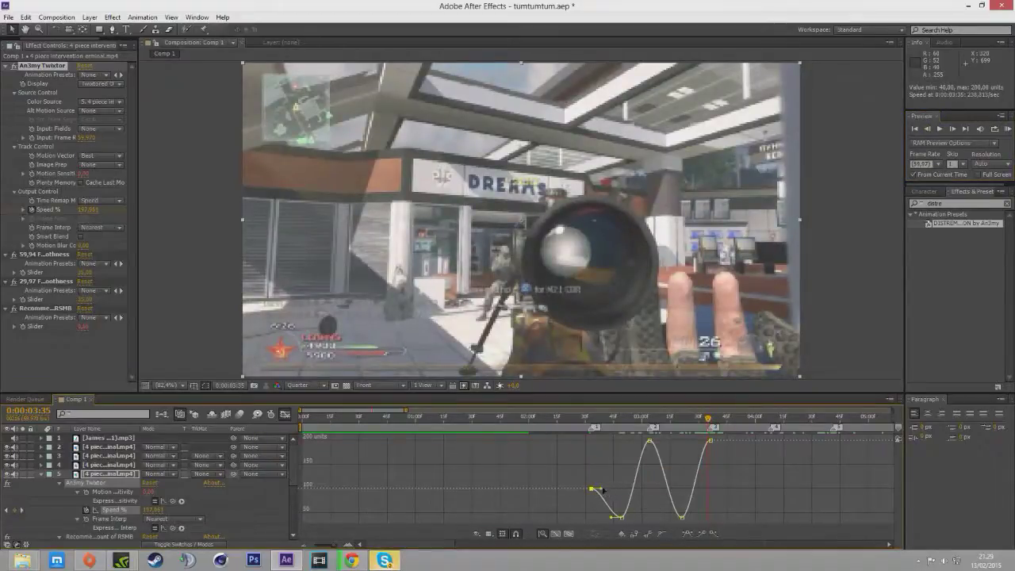
drag(577, 520, 574, 510)
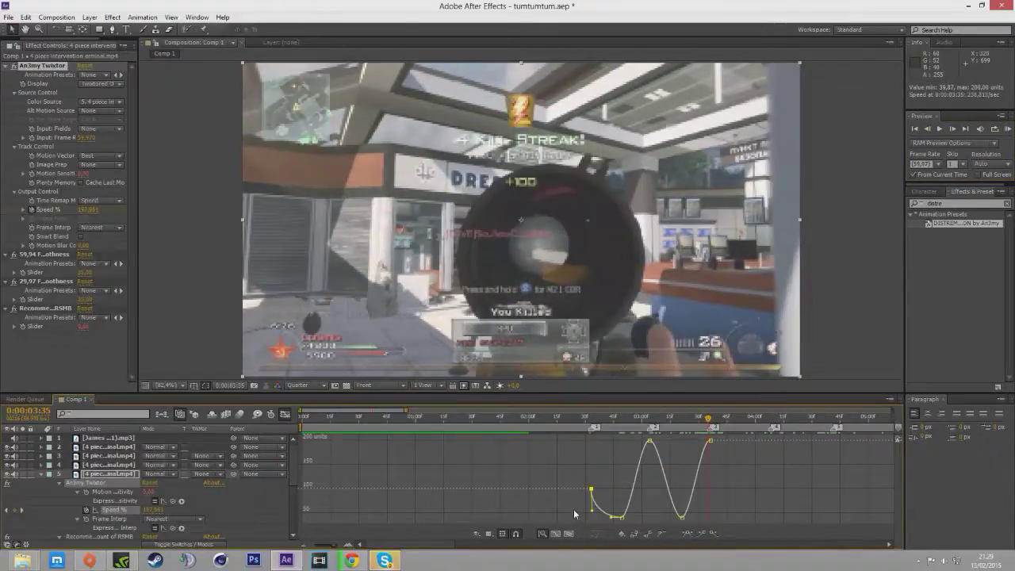
click(650, 441)
drag(640, 441, 645, 496)
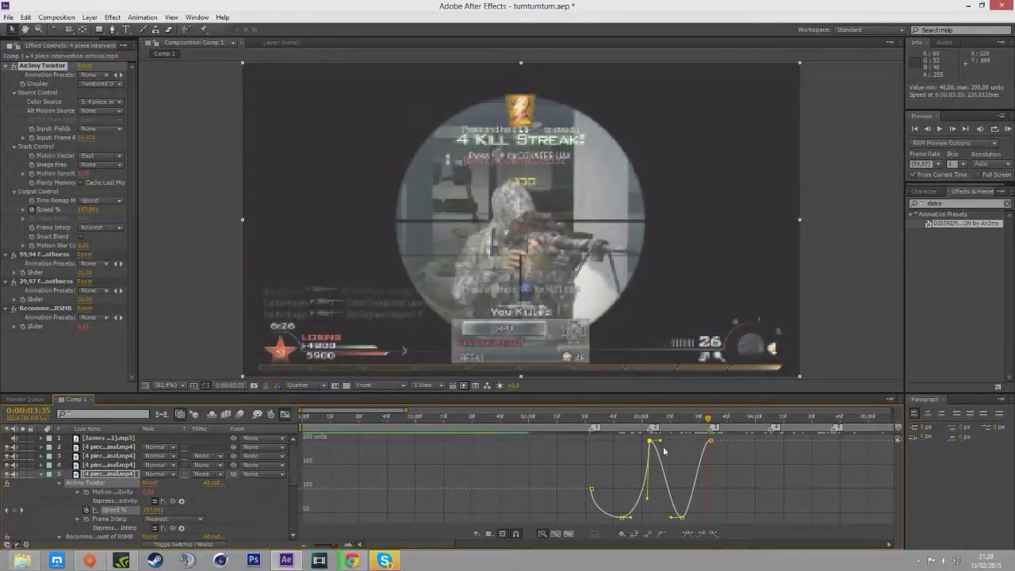
drag(660, 441, 648, 499)
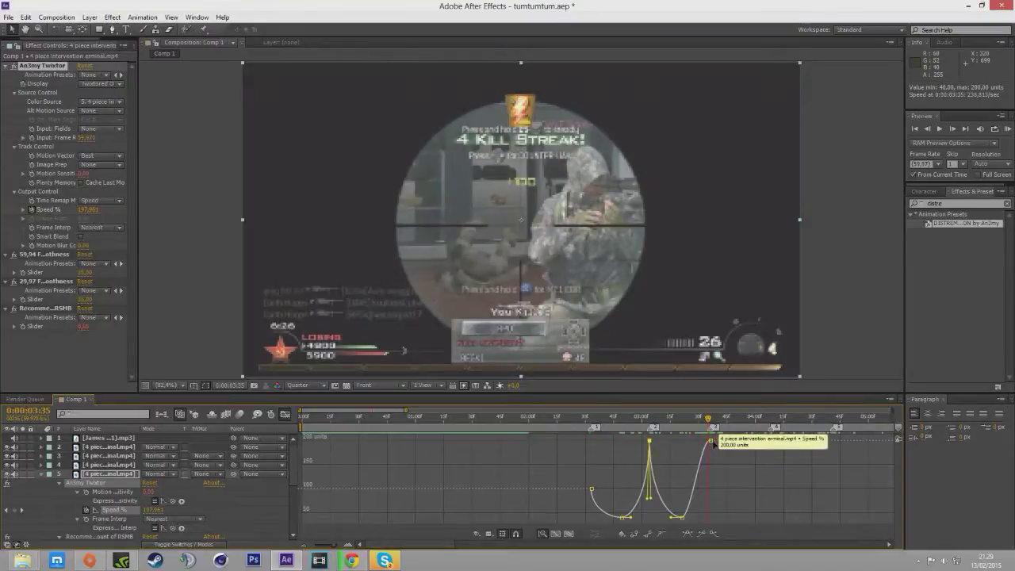
click(704, 441)
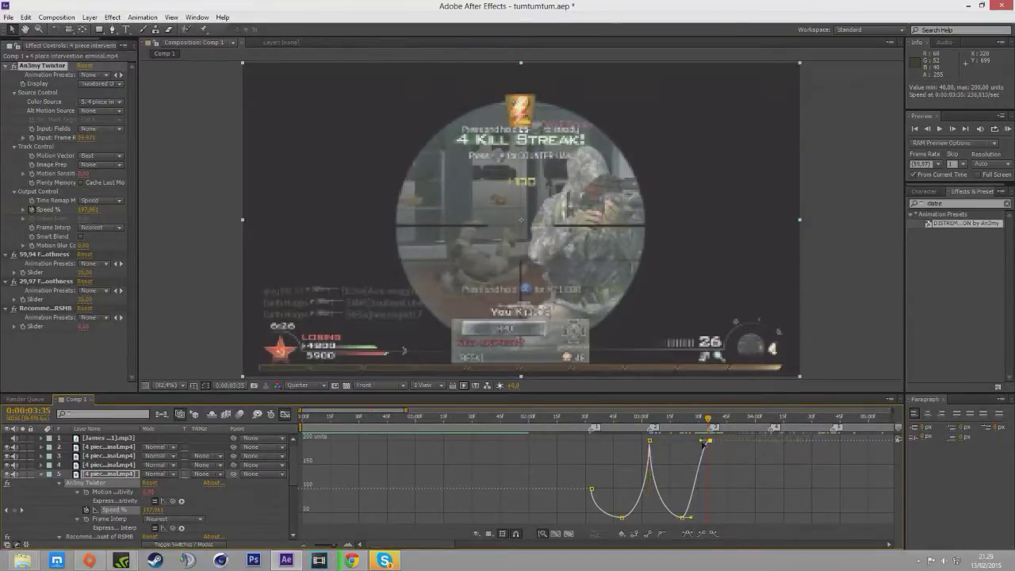
drag(704, 443, 713, 492)
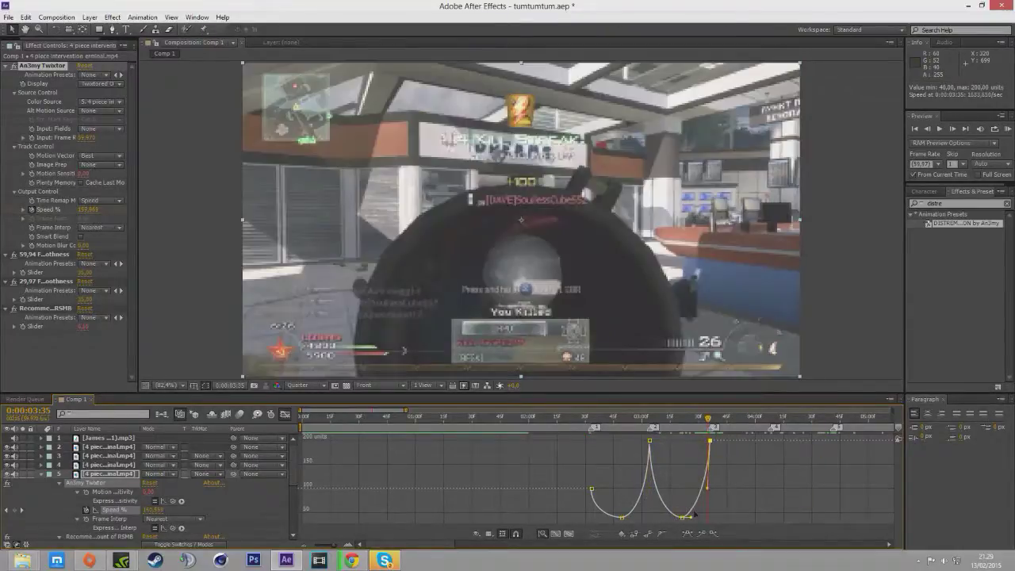
Lengthen the curve handles at the second segment's 40% keyframes to widen the slow parts, and return to the layer bar view.
click(693, 519)
click(622, 518)
drag(631, 518, 636, 518)
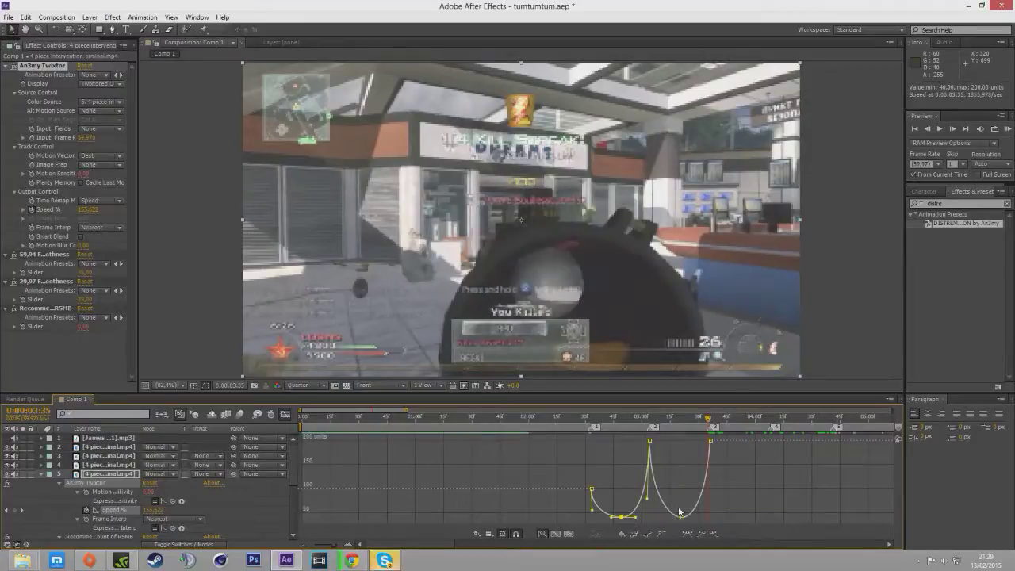
click(284, 414)
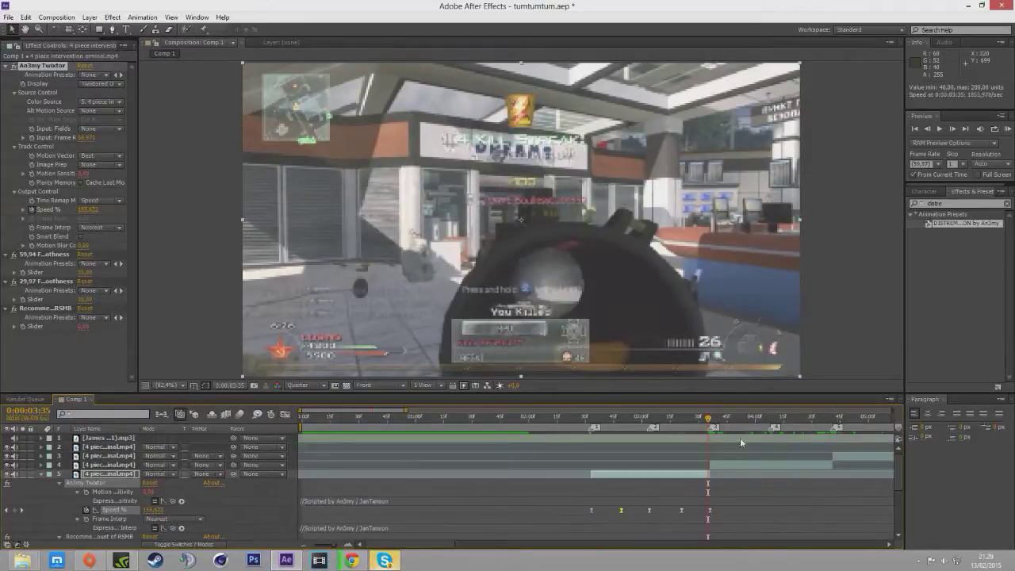
Adjust the third segment so that it starts at 0:00:03:36, directly after the second segment.
click(953, 130)
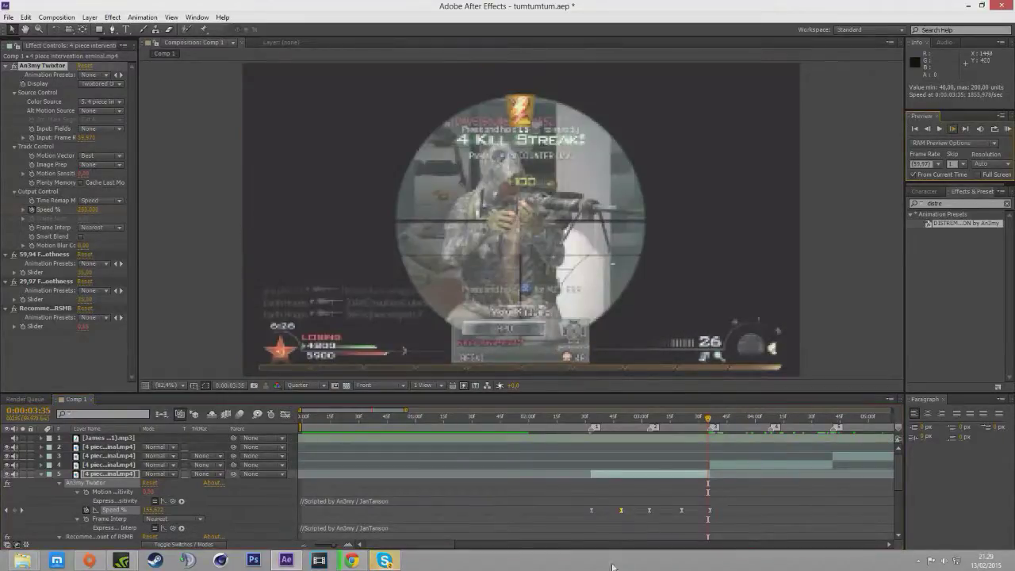
drag(724, 466, 712, 466)
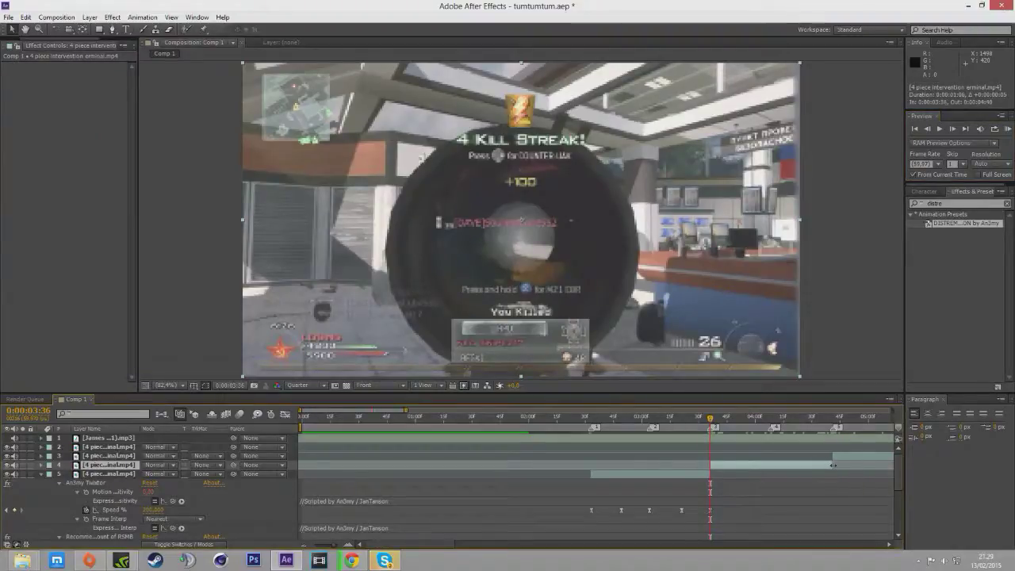
Apply the An3my Twixtor preset to the third segment, change its 59,94 smoothness slider and set the input frame rate to 59.97.
drag(939, 224, 40, 310)
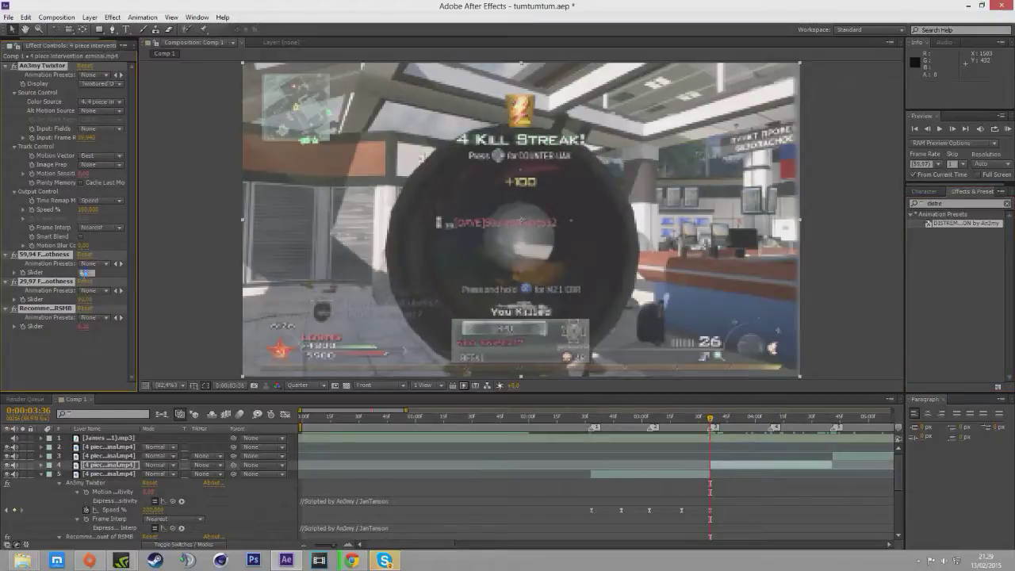
click(86, 366)
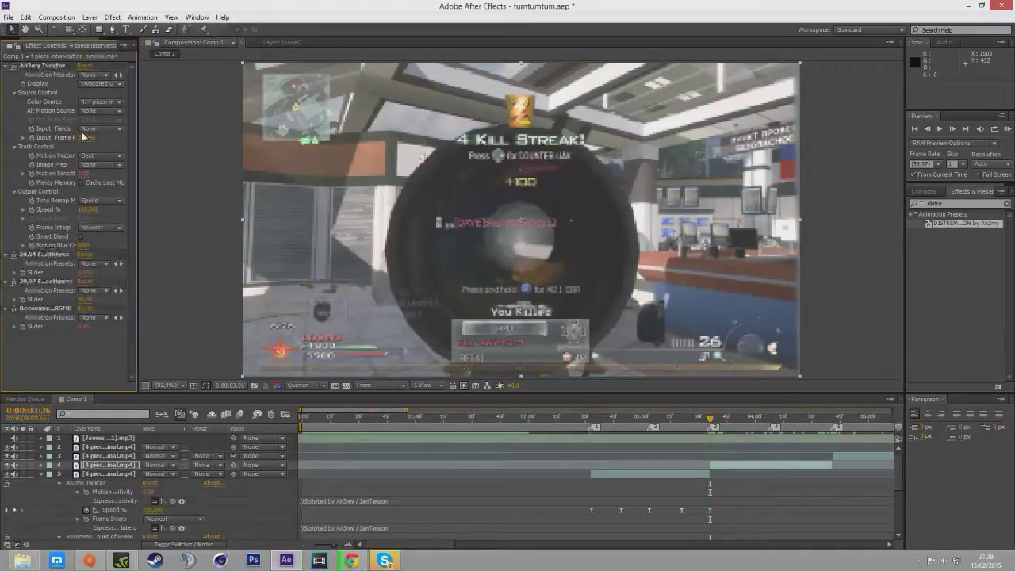
click(85, 138)
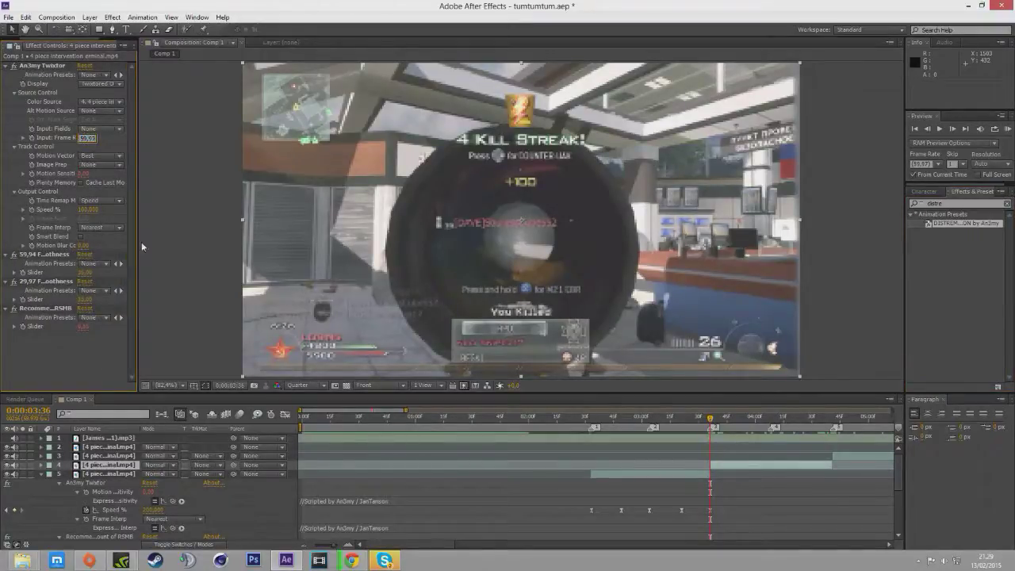
click(77, 361)
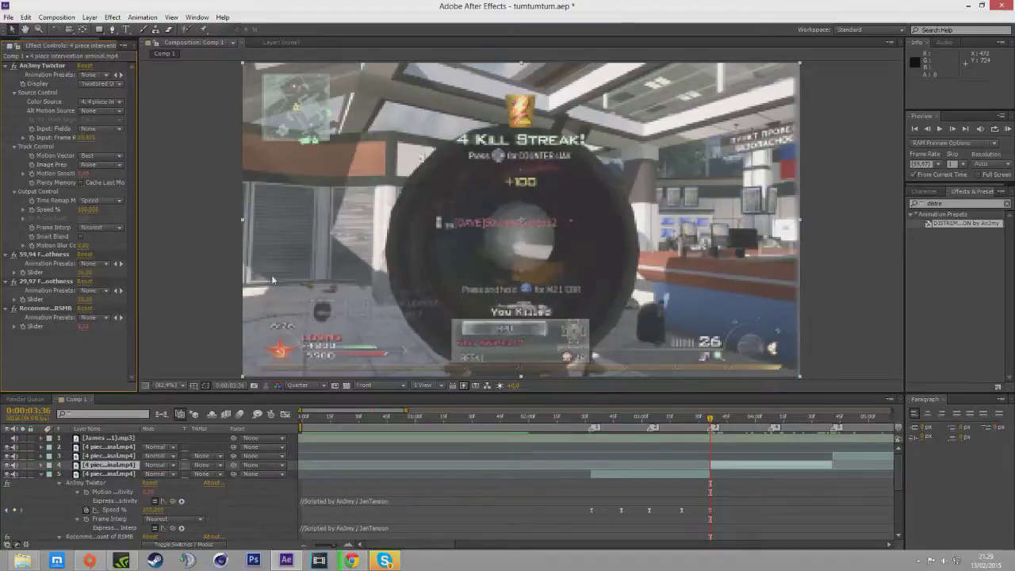
drag(711, 419, 741, 437)
click(88, 210)
text(40)
key(Return)
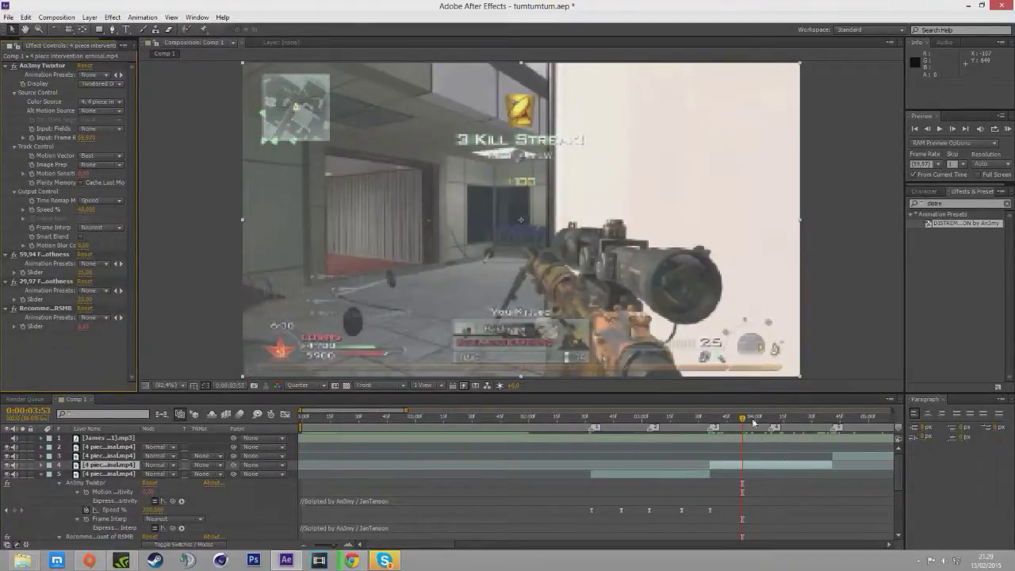
Keyframe the third segment's Twixtor Speed at 100% at its start, 0:00:03:36.
drag(742, 419, 713, 432)
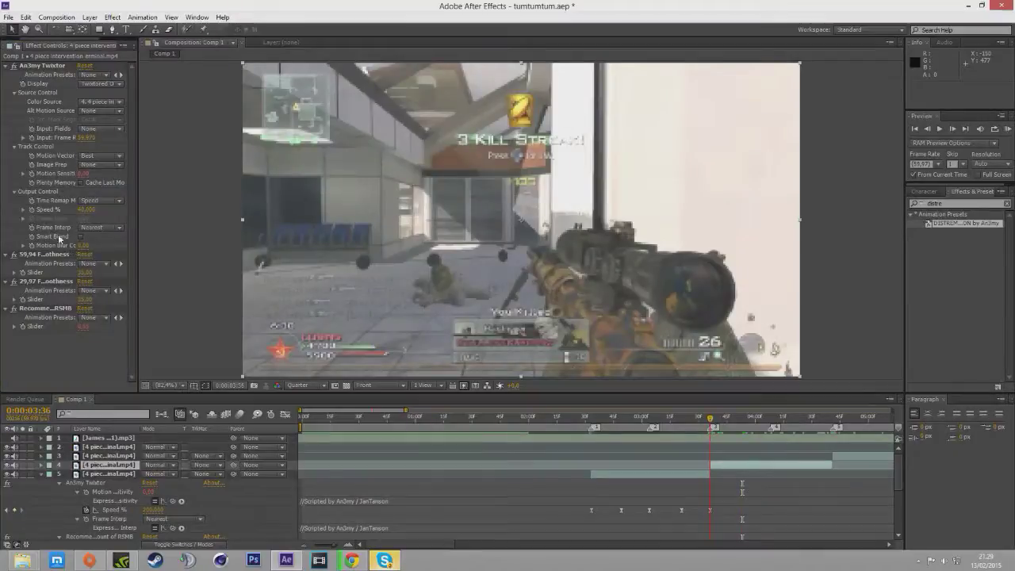
click(88, 211)
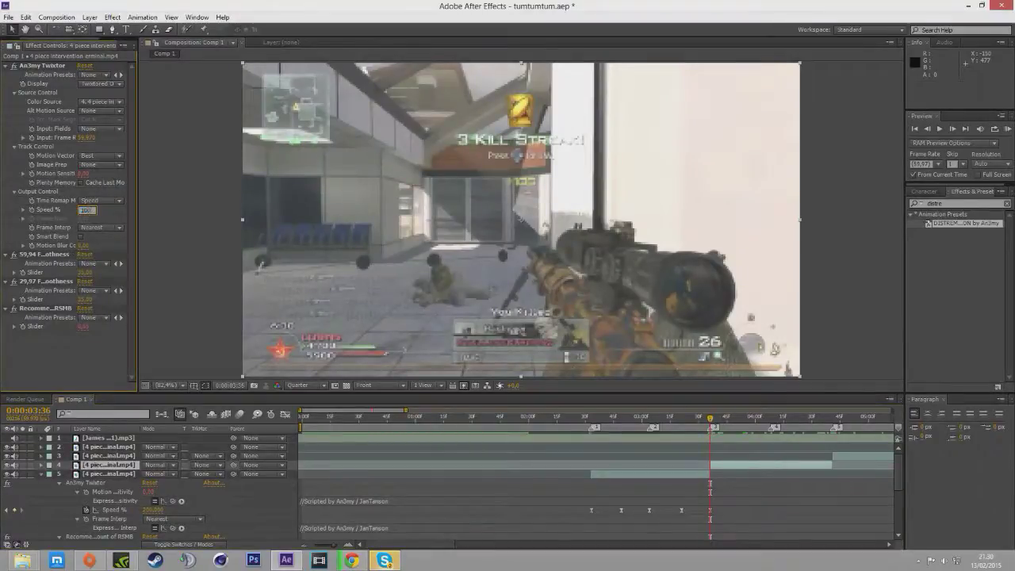
key(Return)
click(23, 210)
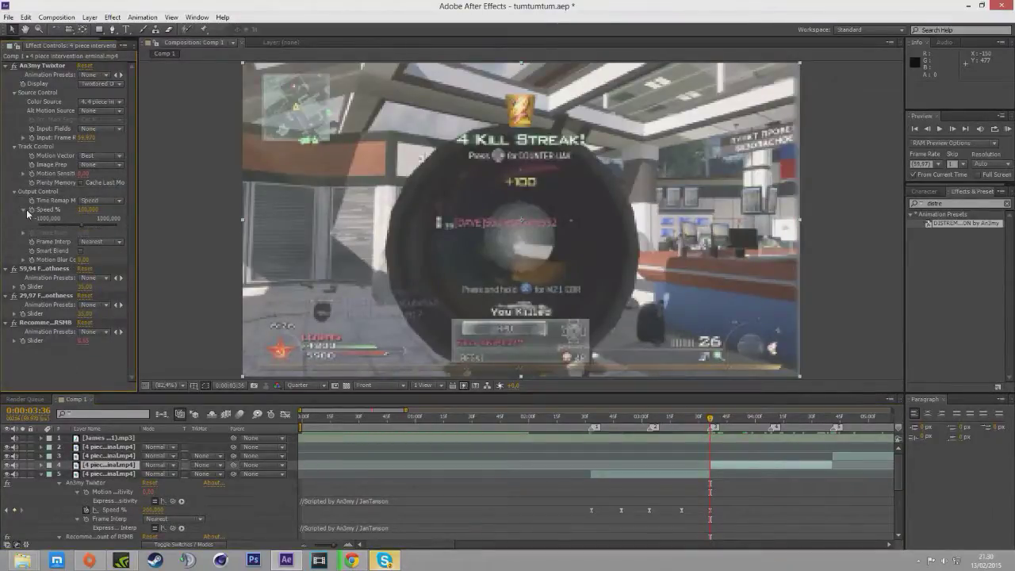
click(25, 210)
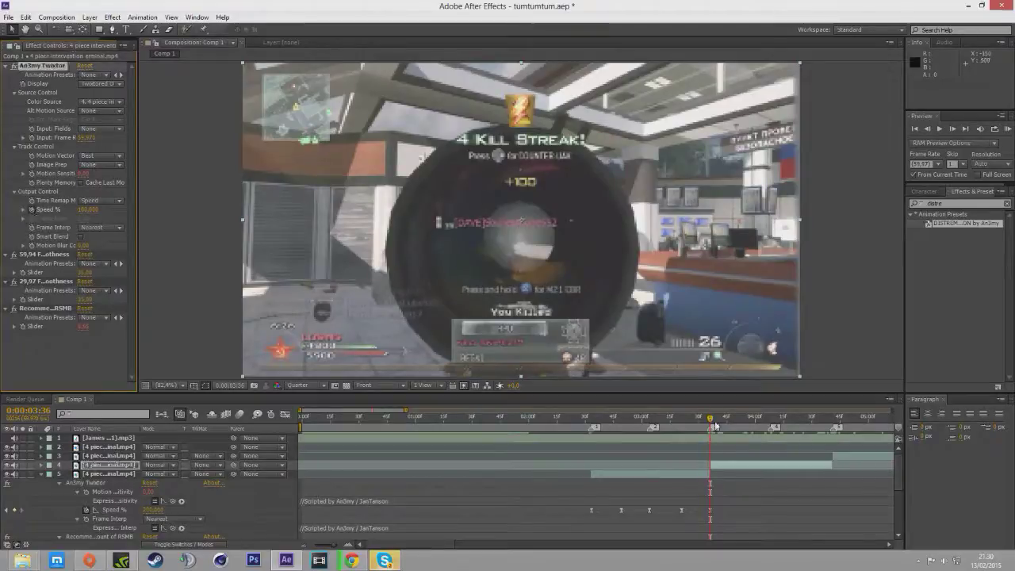
Add Speed keyframes to the third segment of 40% at 0:00:03:52 and 200% at 0:00:04:08.
drag(728, 429, 743, 440)
click(91, 211)
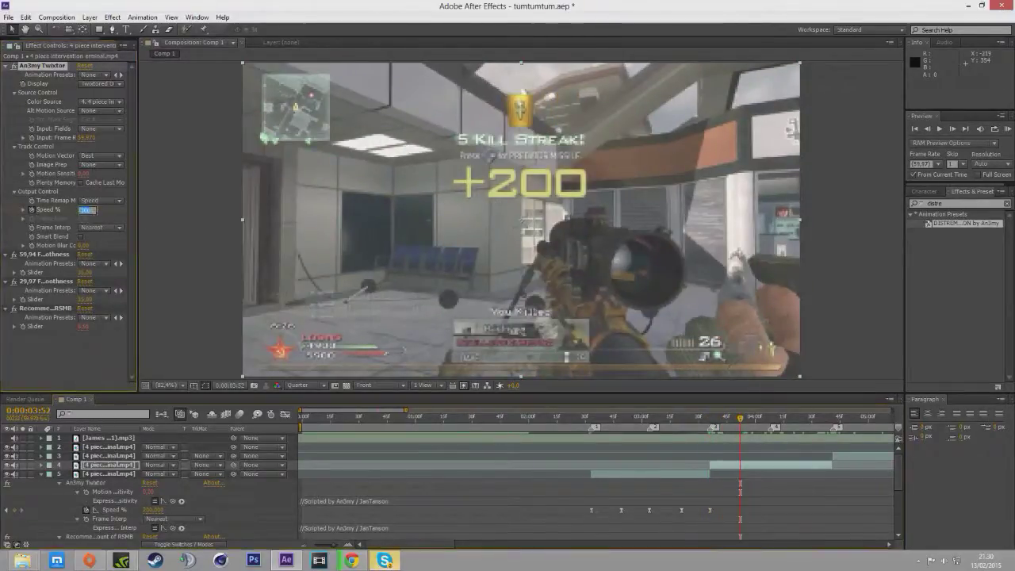
text(40)
click(94, 342)
drag(741, 424, 769, 432)
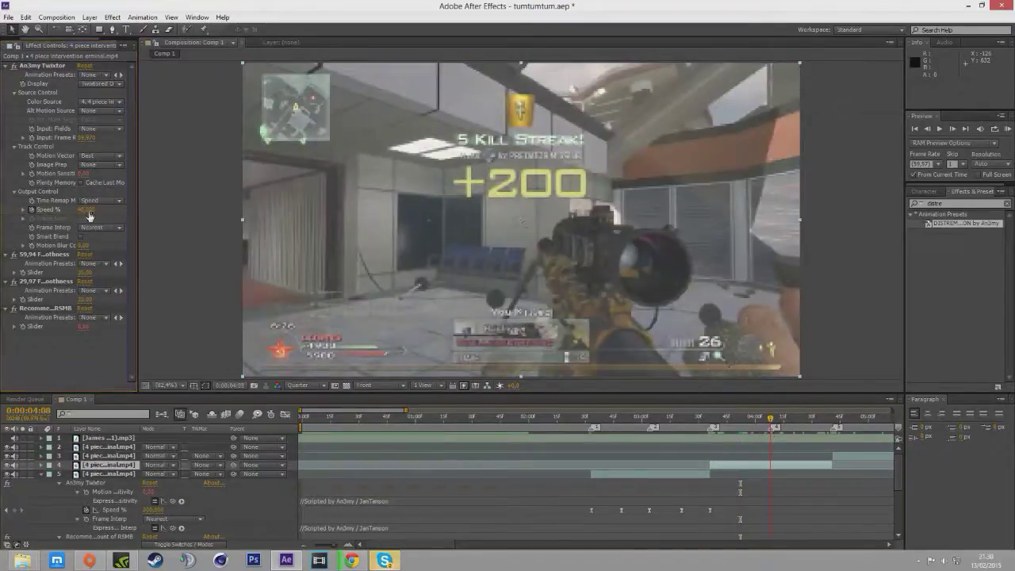
click(90, 211)
text(200)
click(107, 347)
Add Speed keyframes to the third segment of 40% at 0:00:04:25 and 200% at the segment's end, 0:00:04:41.
drag(799, 434, 804, 437)
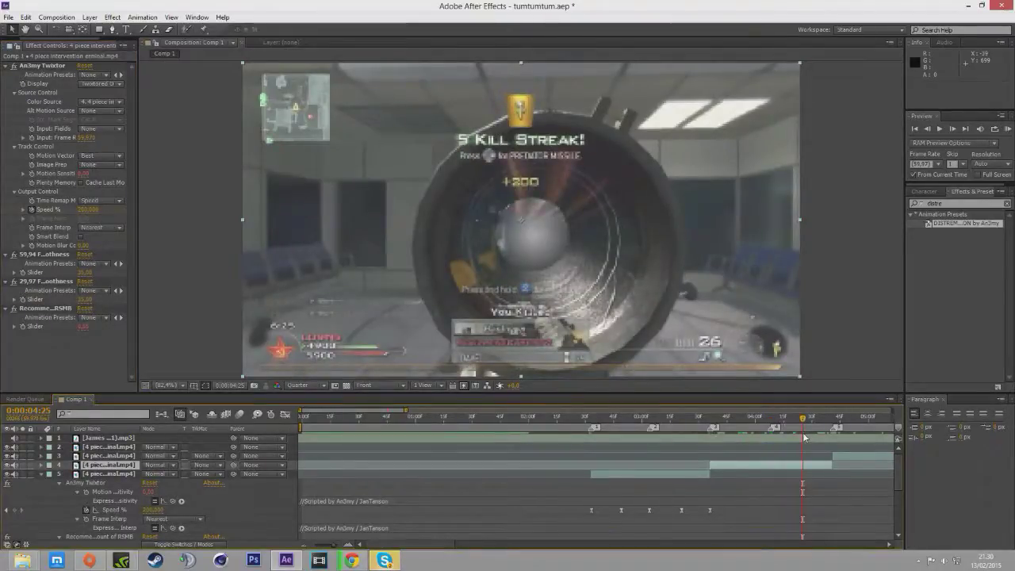
click(88, 209)
text(40)
key(Return)
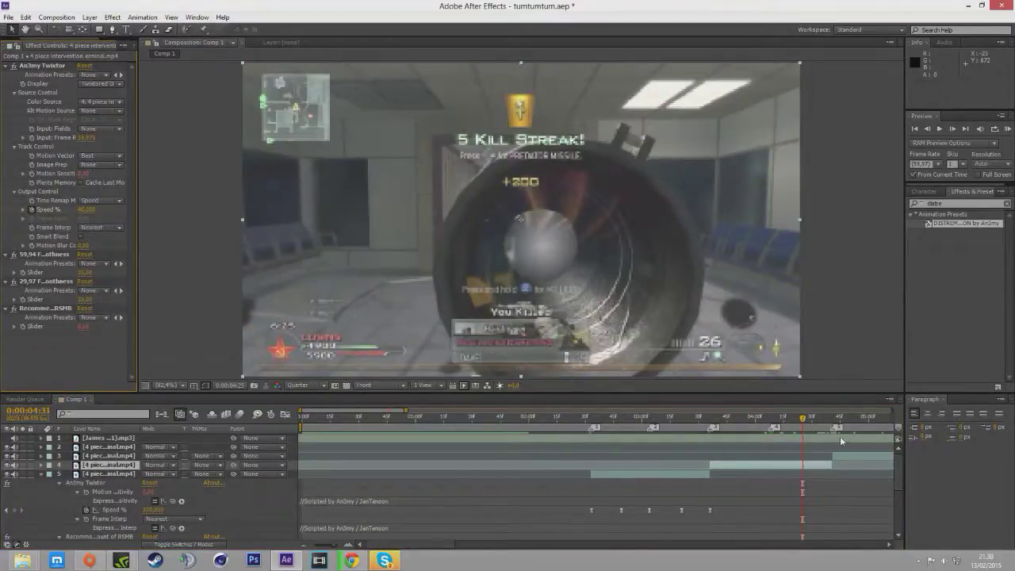
drag(838, 434, 841, 436)
click(92, 211)
key(Return)
Ease all of the third segment's Speed keyframes and show their curve in the Graph Editor.
key(u)
drag(624, 521, 848, 498)
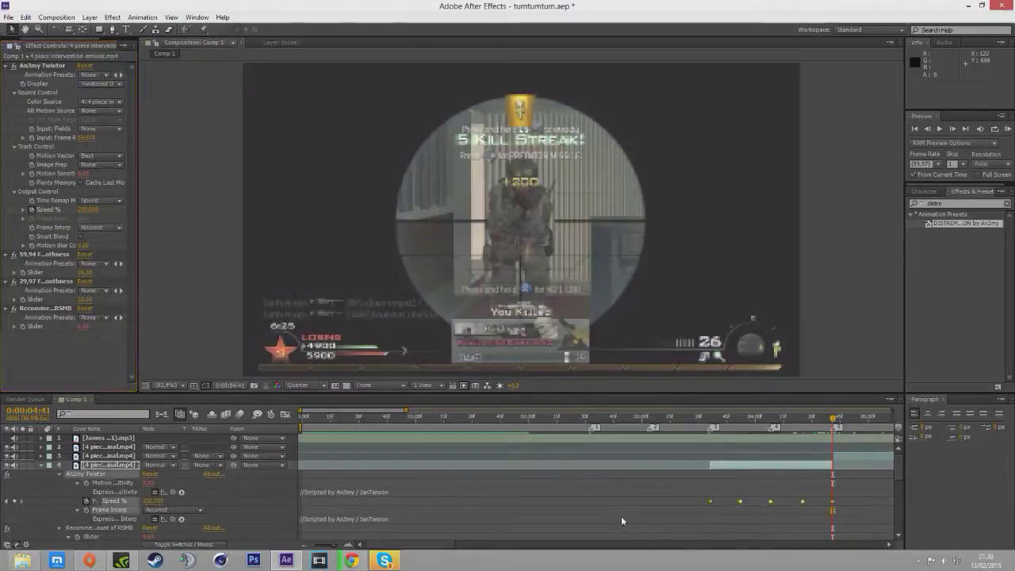
click(285, 417)
click(694, 457)
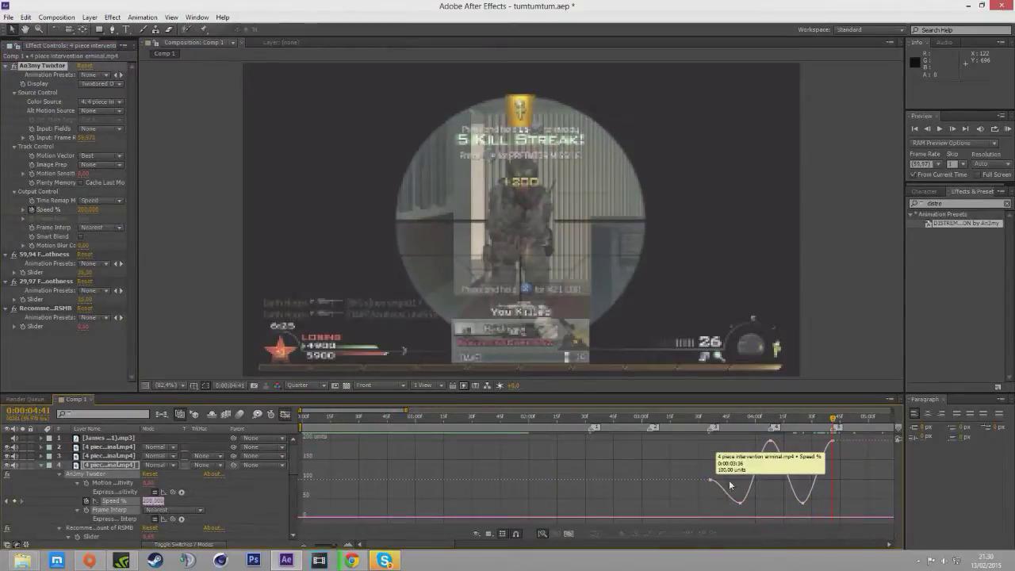
Reshape the third segment's Speed curve into a steep initial drop and sharp, narrow peaks at both 200% keyframes.
click(711, 480)
click(928, 130)
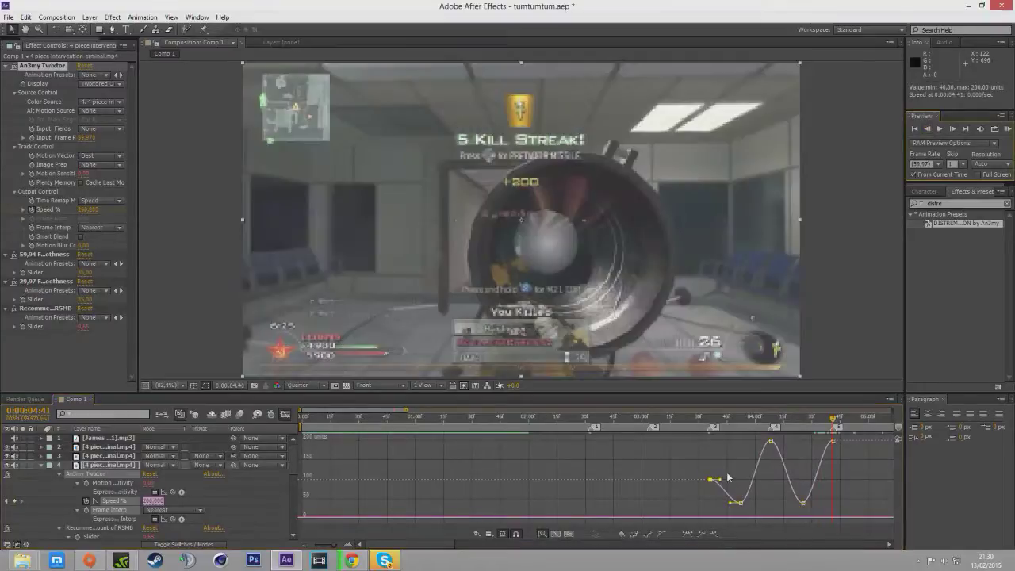
drag(720, 479, 710, 494)
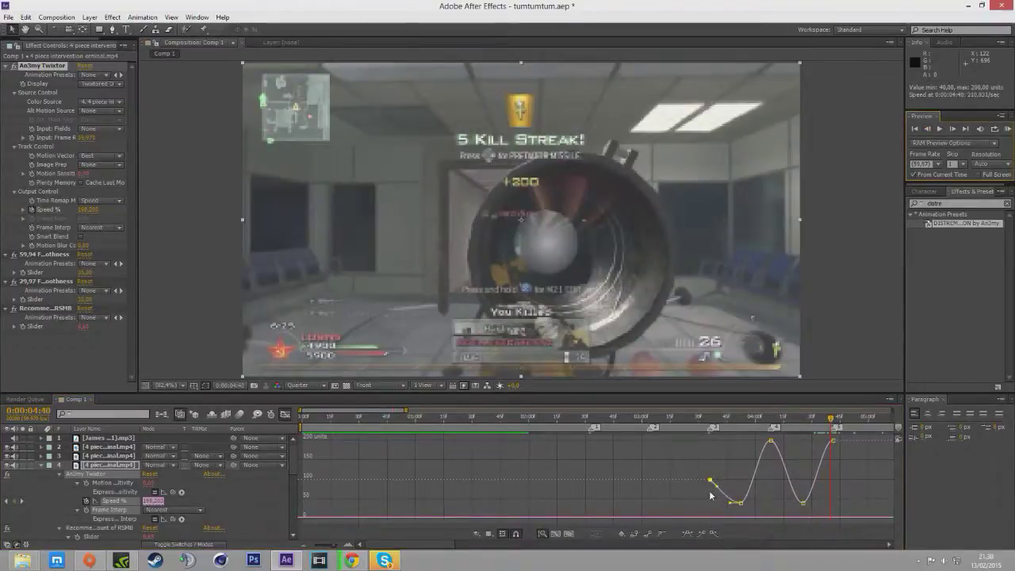
click(769, 441)
drag(761, 442, 766, 483)
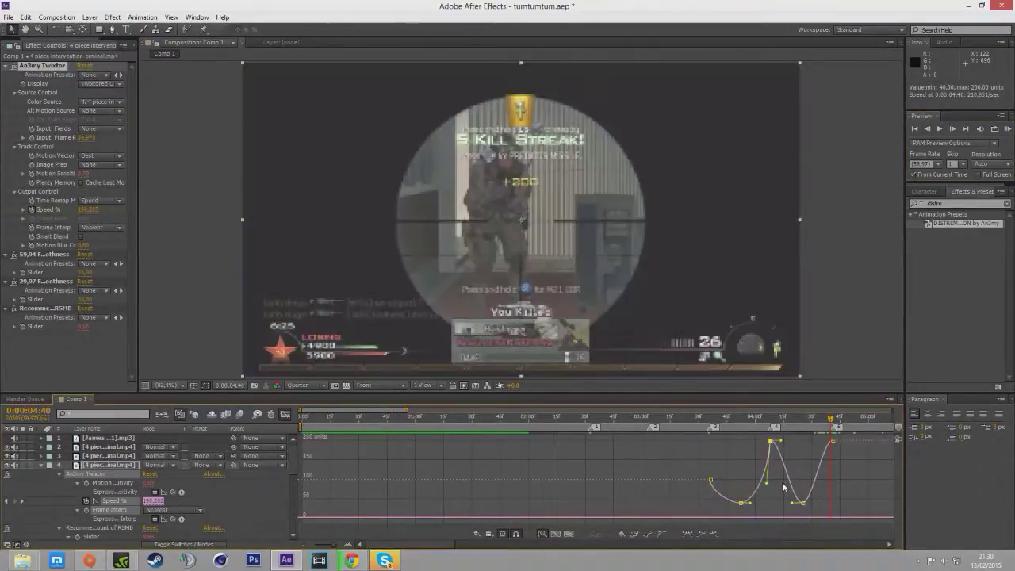
drag(780, 442, 771, 483)
click(830, 442)
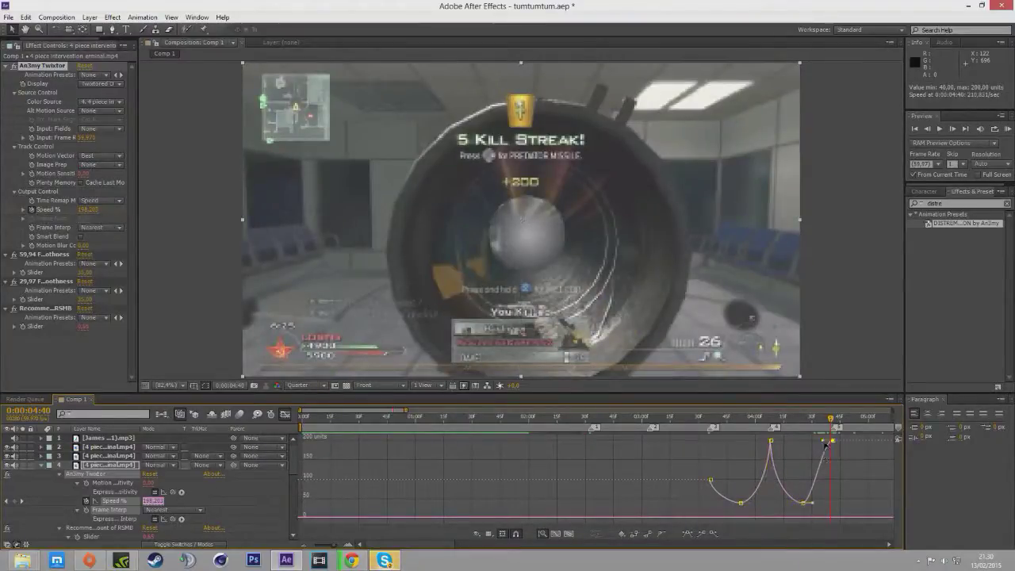
Lengthen the curve handles at the third segment's 40% keyframes to widen the slow parts, and return to the layer bar view.
click(804, 503)
click(743, 504)
drag(753, 504, 755, 507)
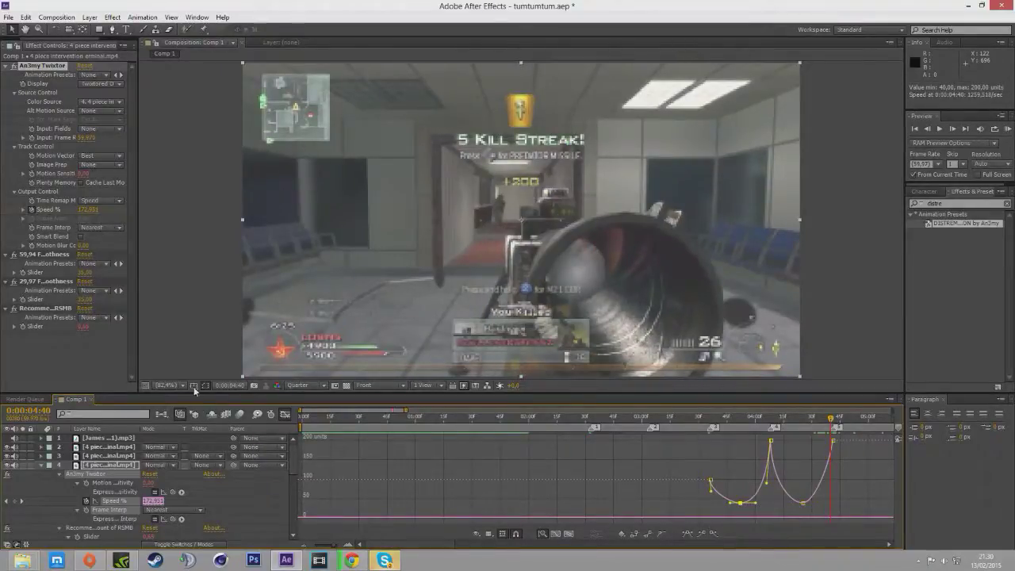
click(285, 414)
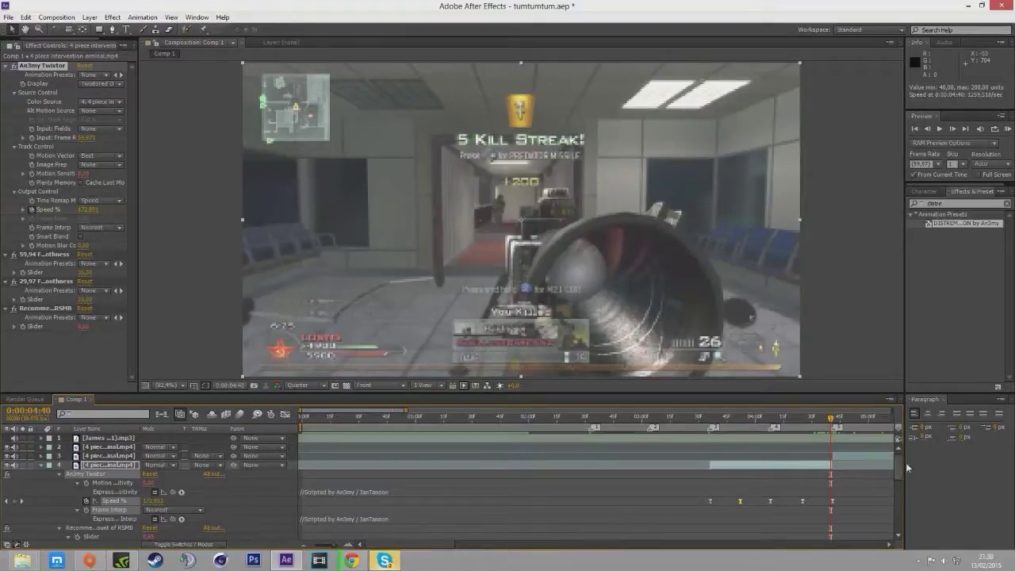
Collapse the revealed keyframe properties of the first three segments and move the playhead to 0:00:04:41 at the fourth segment.
key(u)
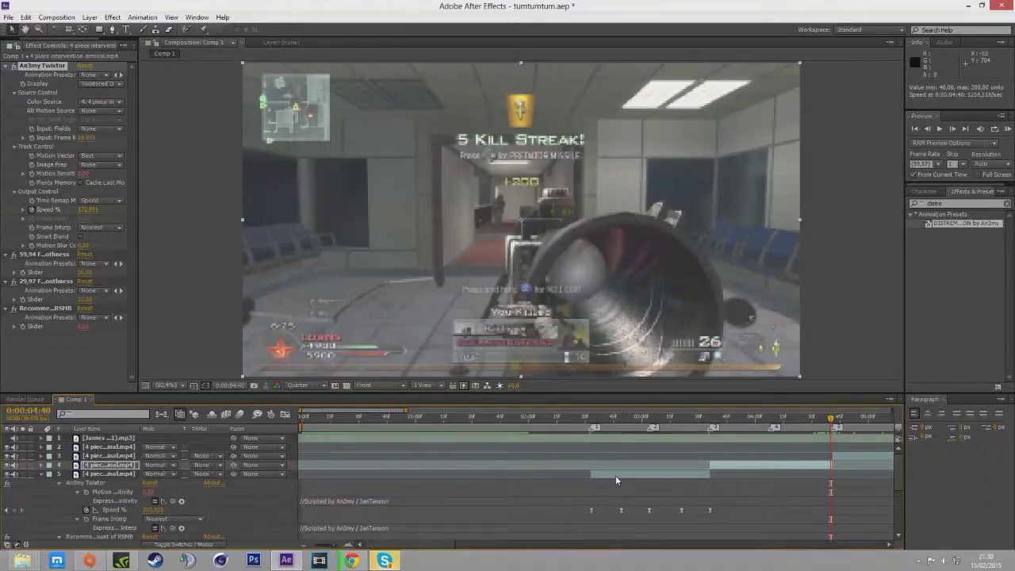
click(617, 476)
key(u)
click(548, 485)
key(u)
click(952, 128)
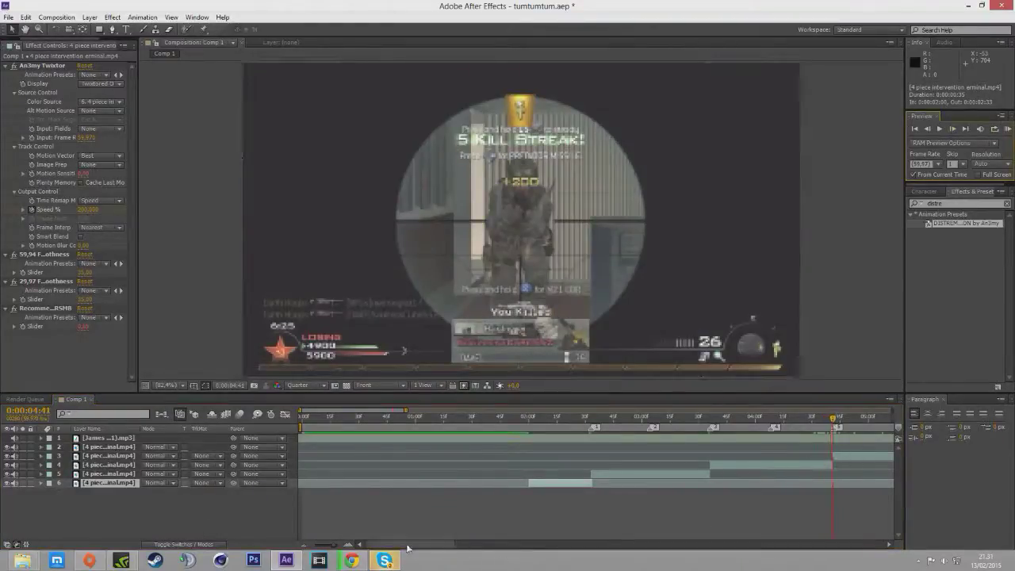
drag(447, 547, 478, 529)
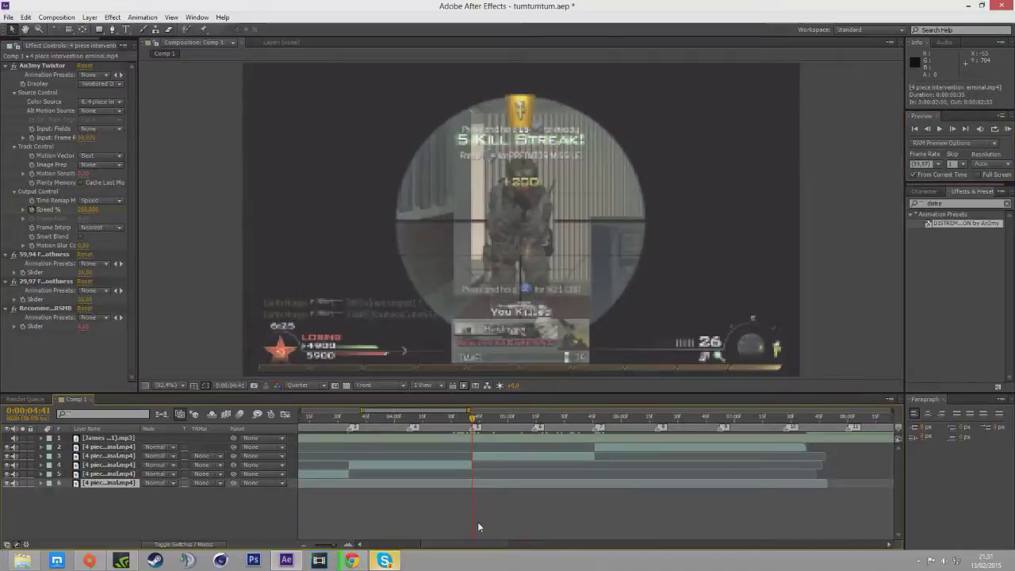
Shift the fourth segment slightly earlier, keep its start at 0:00:04:41, and apply the An3my Twixtor preset with a 59.97 input frame rate.
click(510, 459)
drag(510, 458, 513, 458)
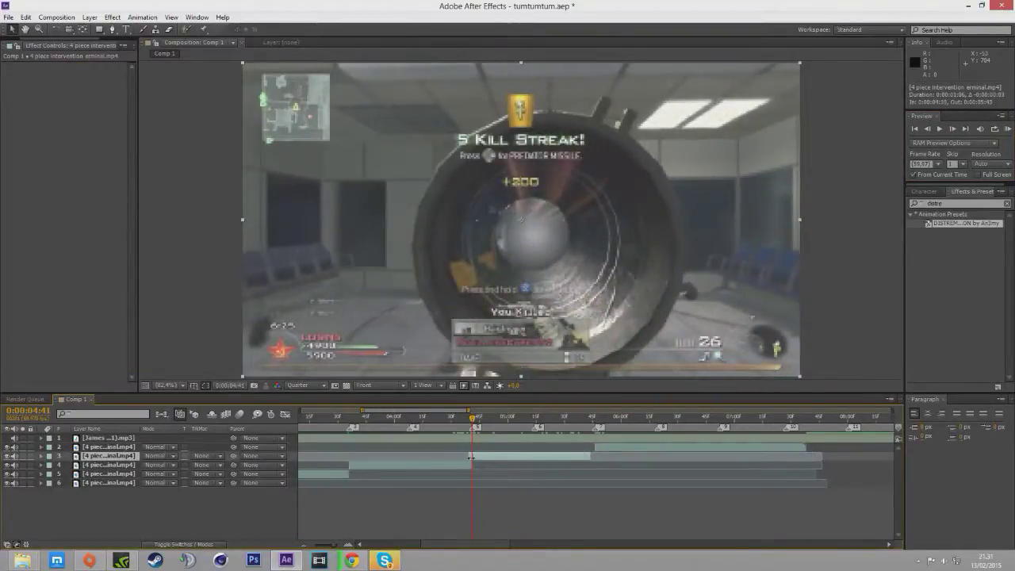
drag(980, 223, 66, 154)
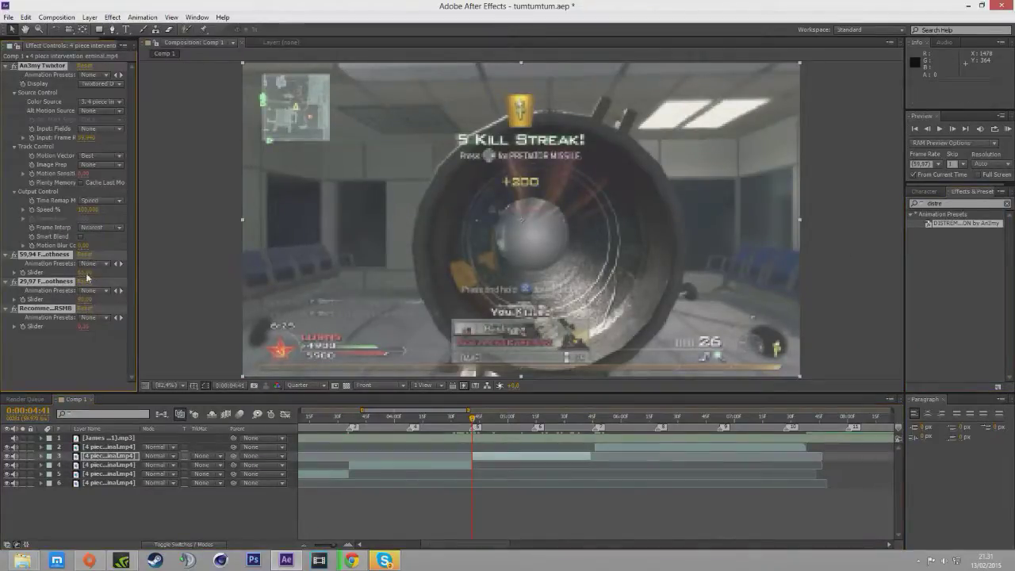
click(84, 272)
click(86, 138)
text(59)
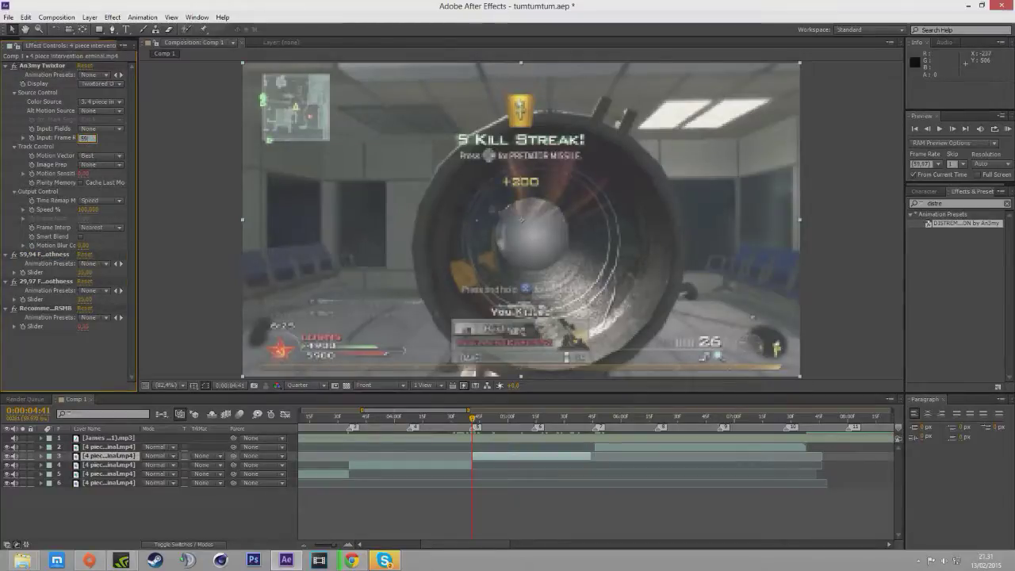
Keyframe the fourth segment's Speed at 100% at 0:00:04:41, 40% about midway to 0:00:05:14, and 200% at 0:00:05:14.
click(31, 211)
drag(474, 417, 508, 440)
click(88, 210)
drag(507, 418, 534, 433)
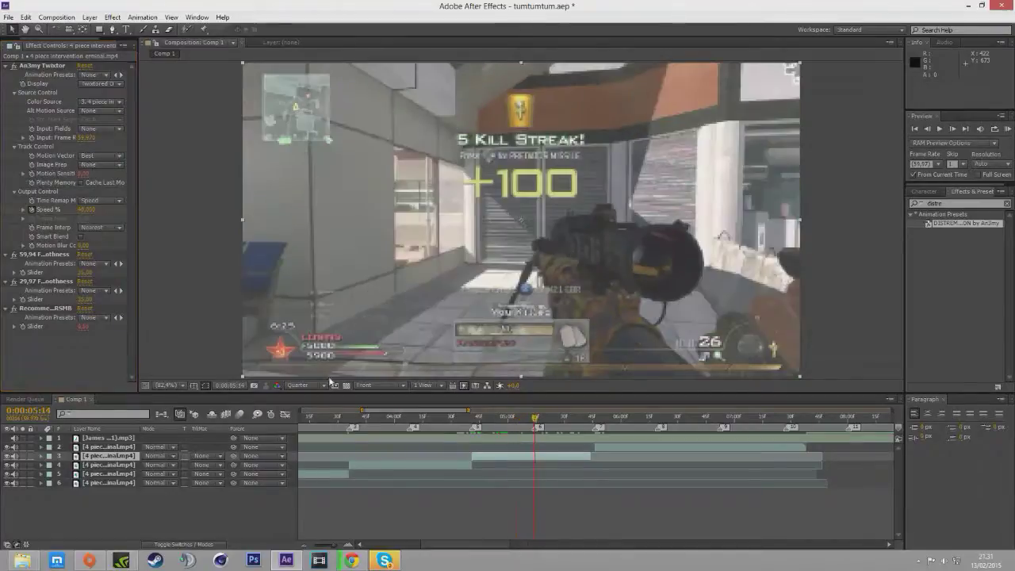
click(85, 210)
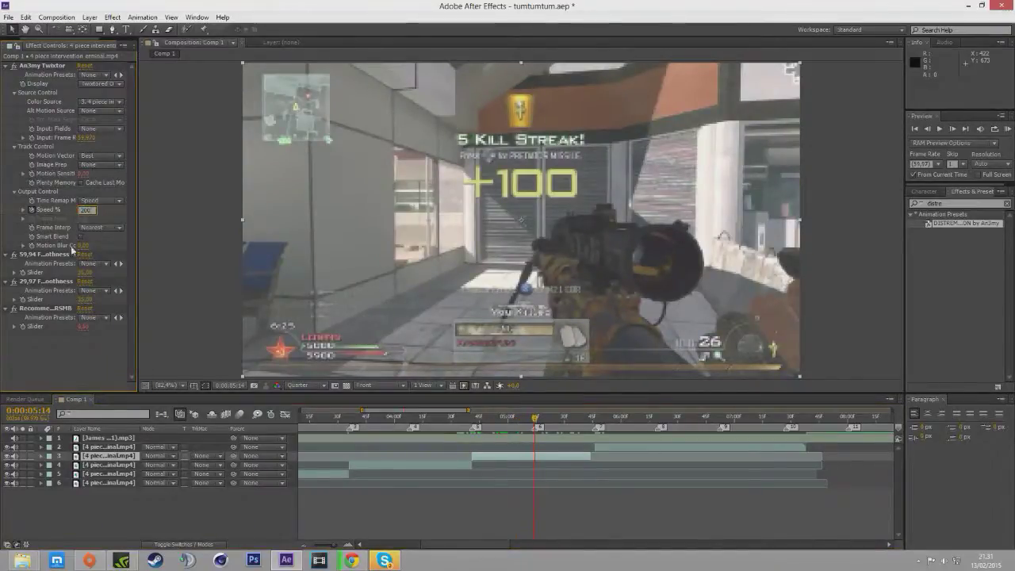
Extend the fourth segment's end to 0:00:05:46 and add Speed keyframes of 40% at 0:00:05:31 and 200% at 0:00:05:46.
drag(533, 415, 571, 435)
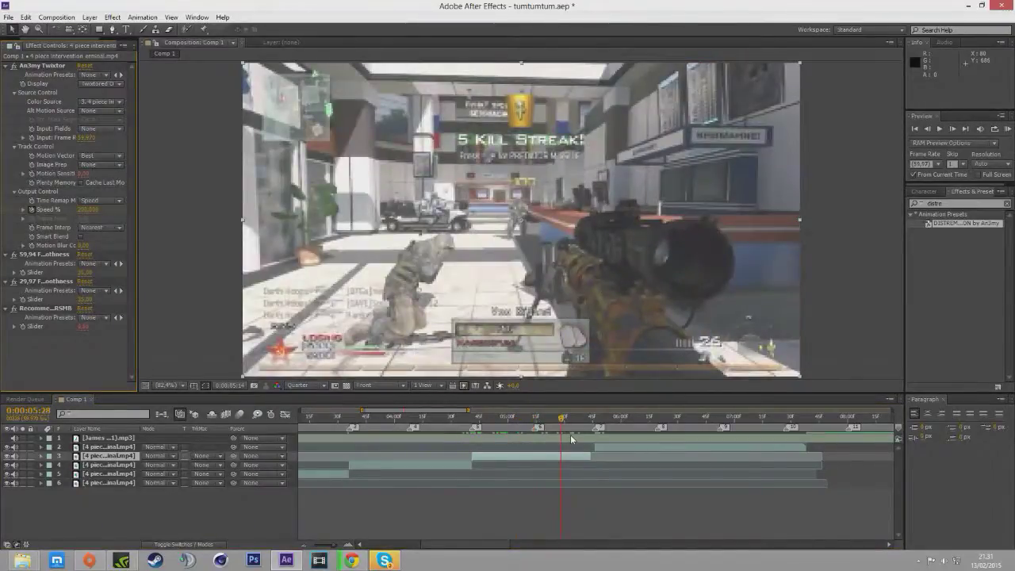
click(570, 435)
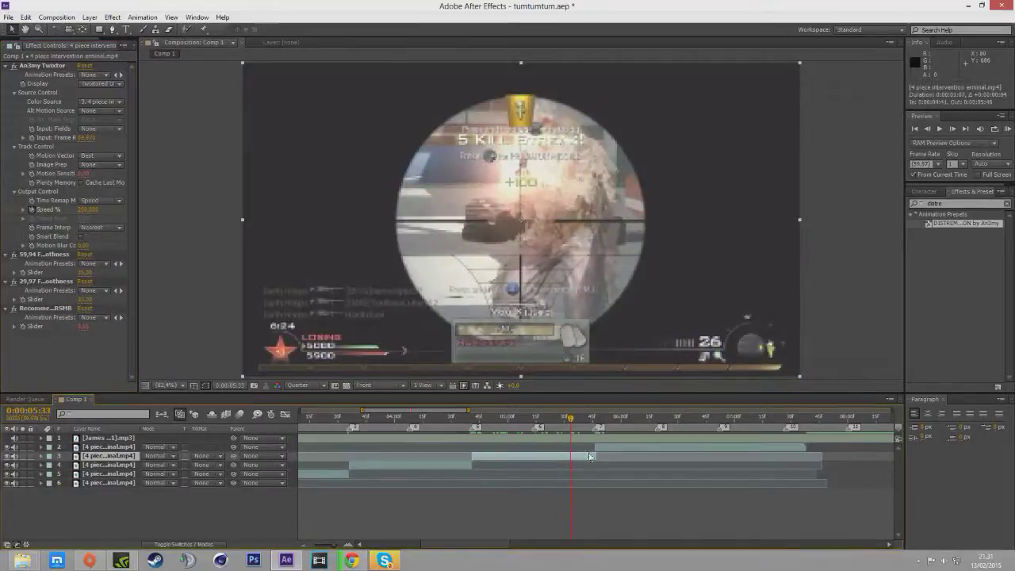
click(567, 421)
click(88, 210)
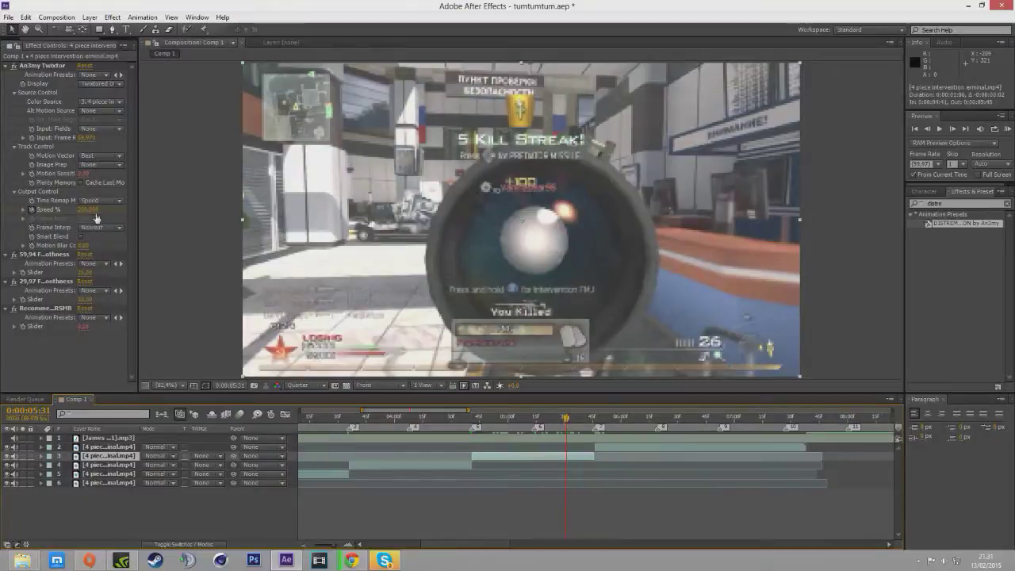
text(40)
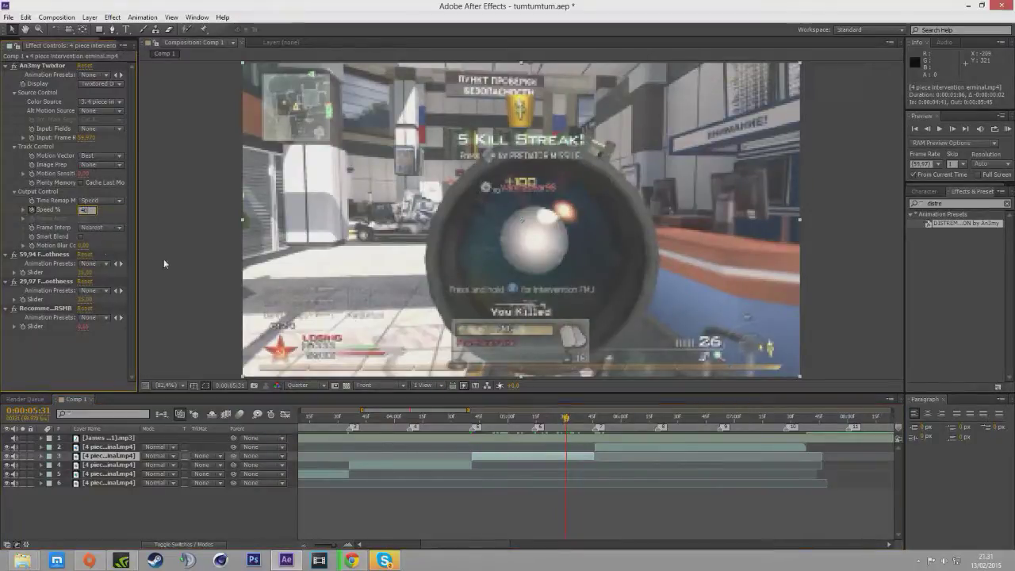
key(Return)
drag(566, 419, 596, 440)
click(90, 211)
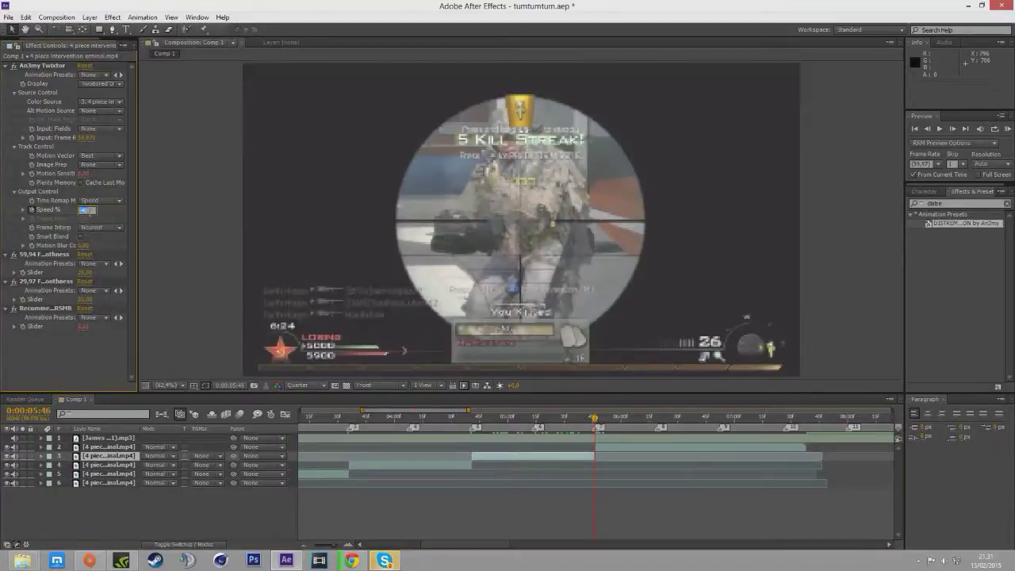
key(Return)
Move the fourth segment's first 40% Speed keyframe to 0:00:04:57 and apply Easy Ease to all five Speed keyframes.
key(u)
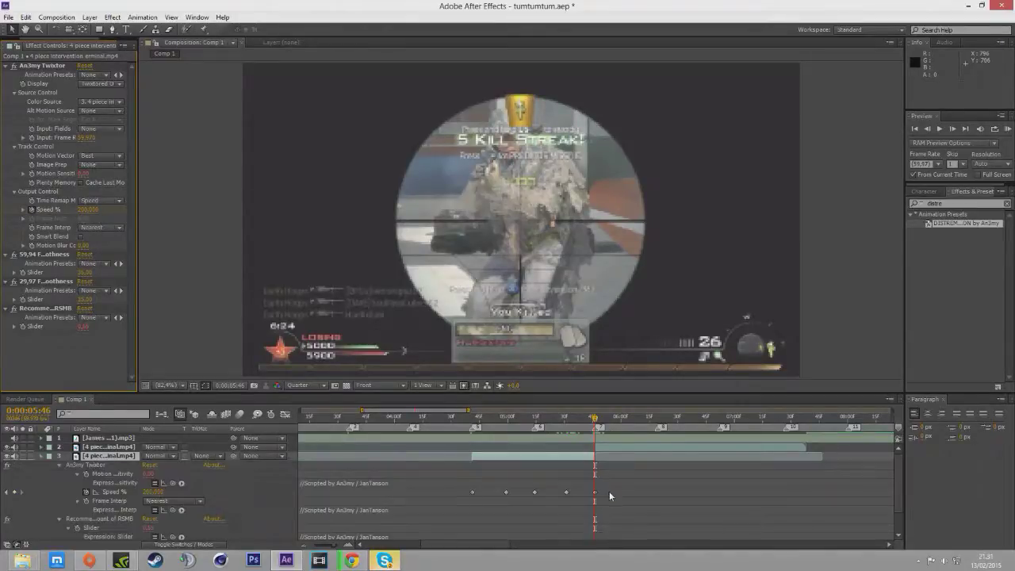
drag(609, 493, 434, 492)
click(508, 489)
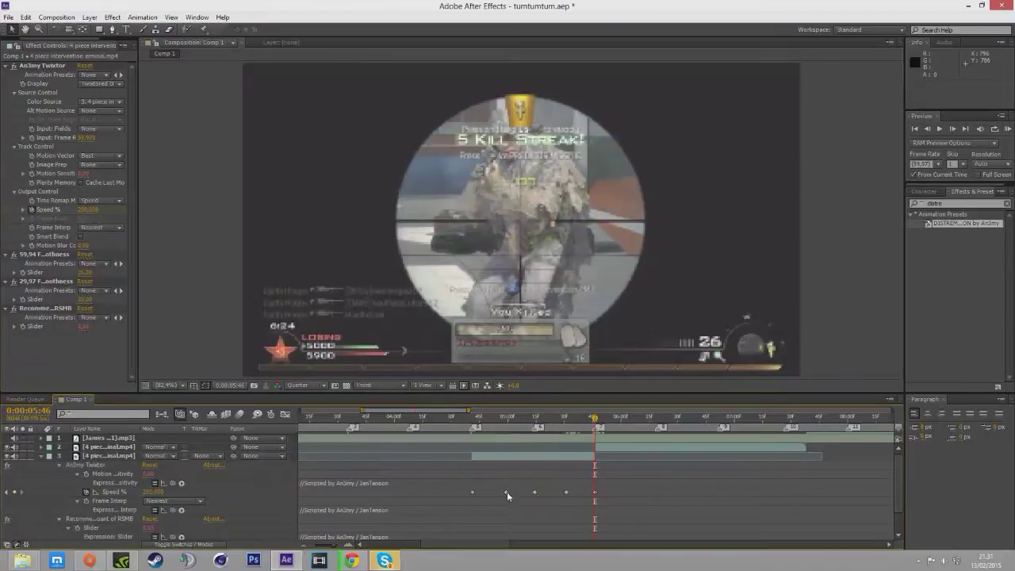
click(505, 493)
click(430, 493)
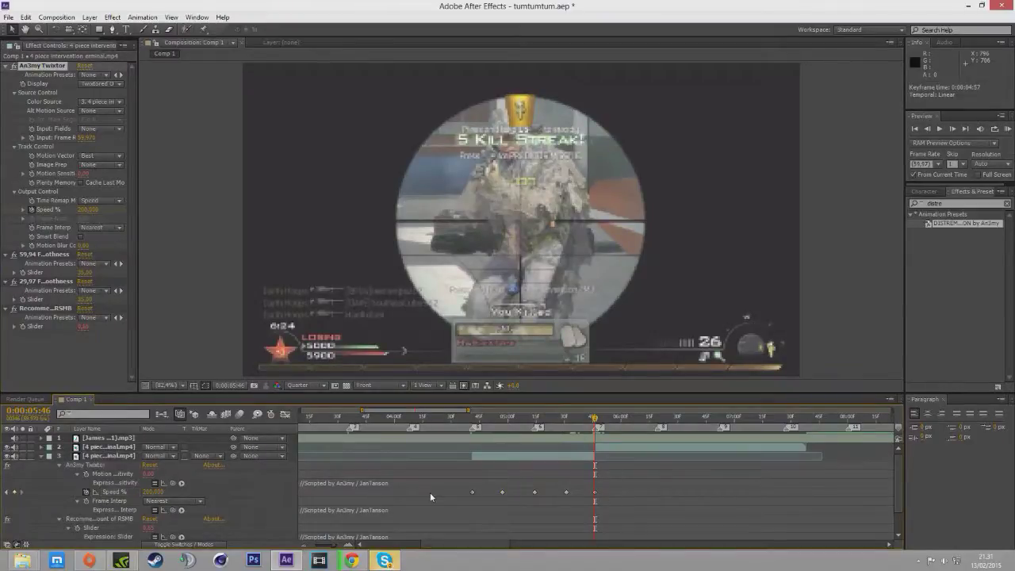
drag(609, 487, 432, 494)
key(F9)
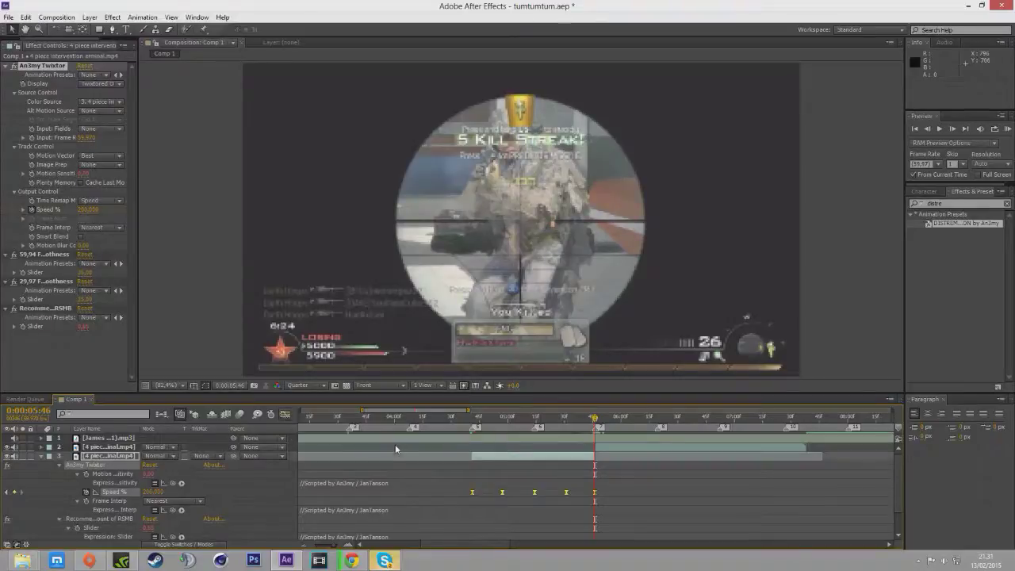
Try reshaping the fourth segment's Speed curve with a steep initial drop and sharp peaks at both 200% keyframes.
click(473, 489)
drag(482, 490, 468, 508)
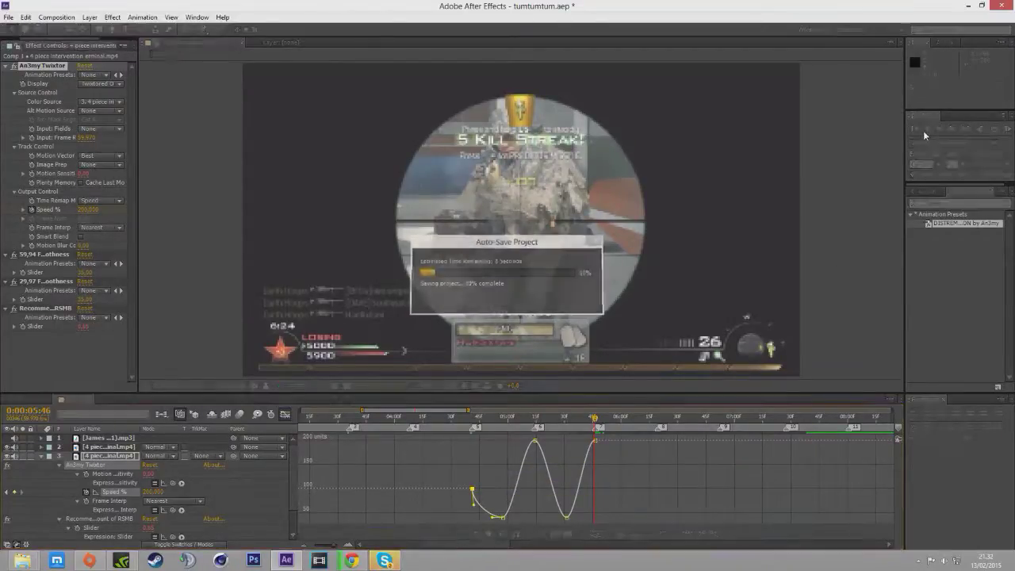
click(926, 129)
click(535, 441)
drag(526, 441, 548, 476)
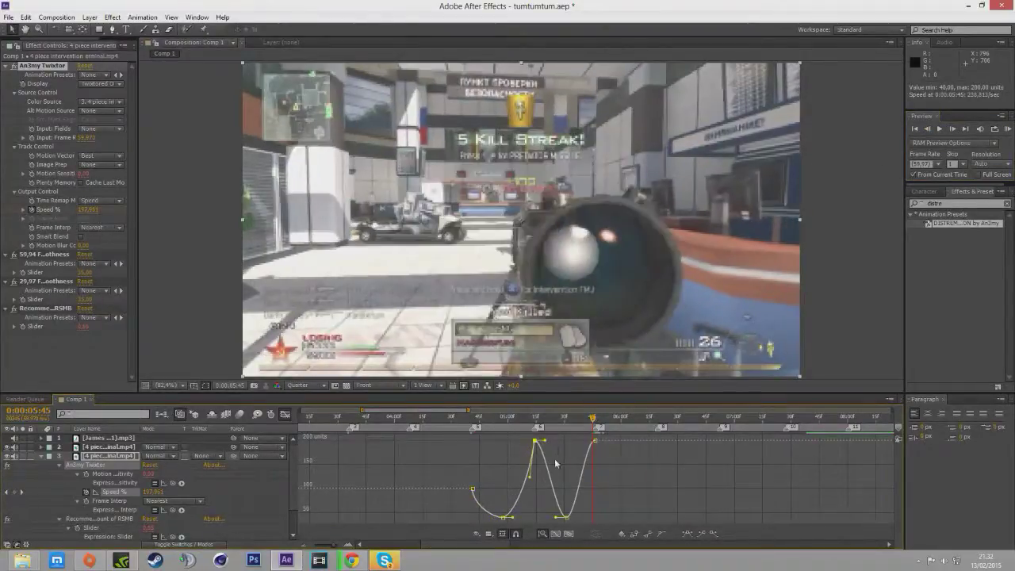
drag(545, 441, 531, 464)
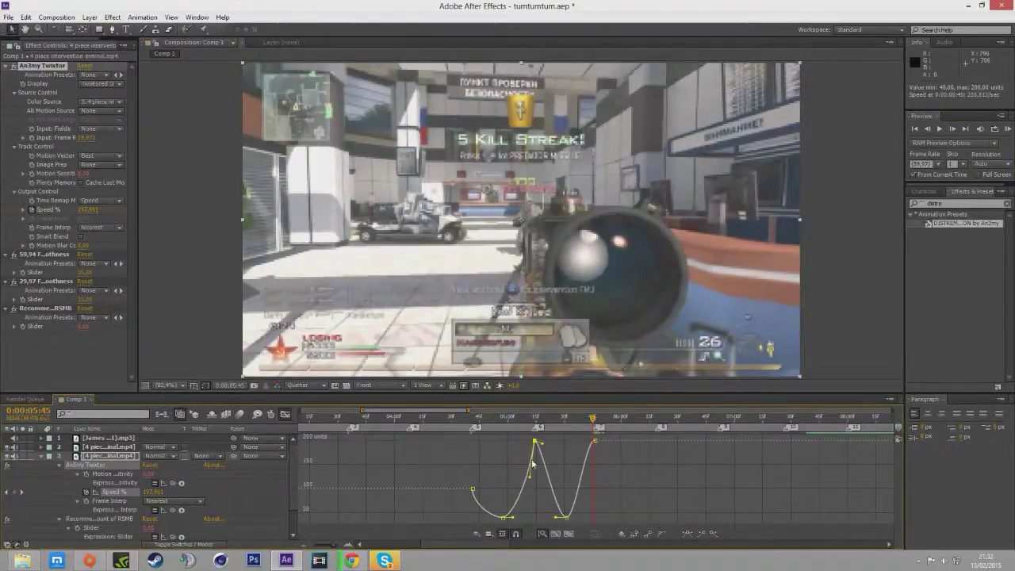
click(593, 441)
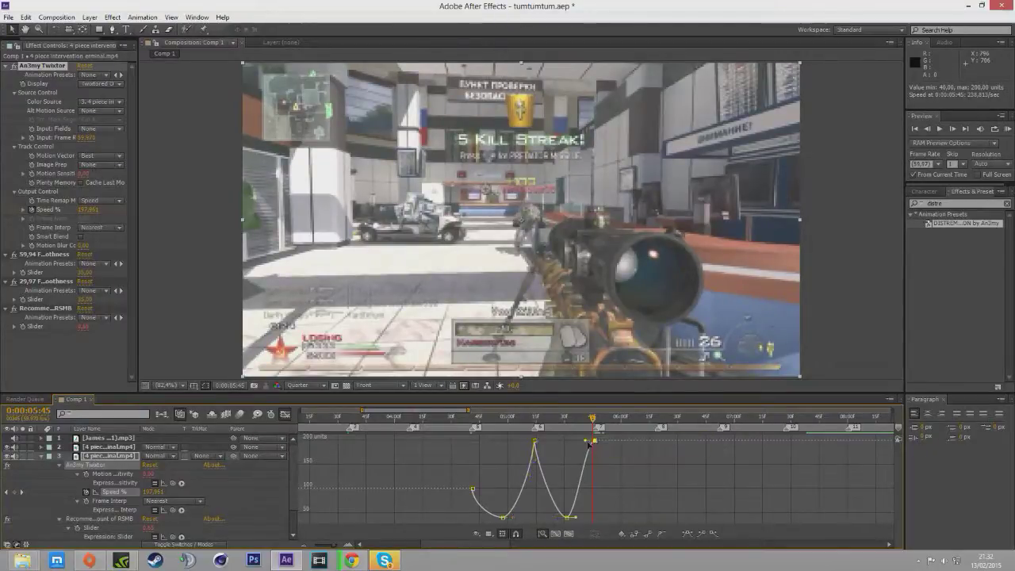
drag(589, 450, 596, 458)
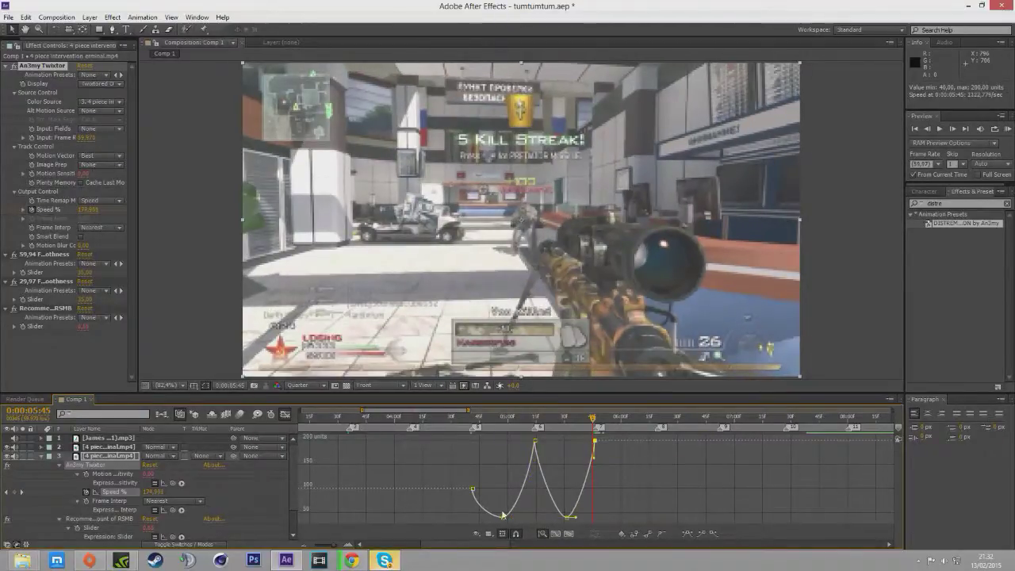
Reapply Easy Ease to all of the fourth segment's Speed keyframes and show the curve in the Graph Editor.
click(283, 415)
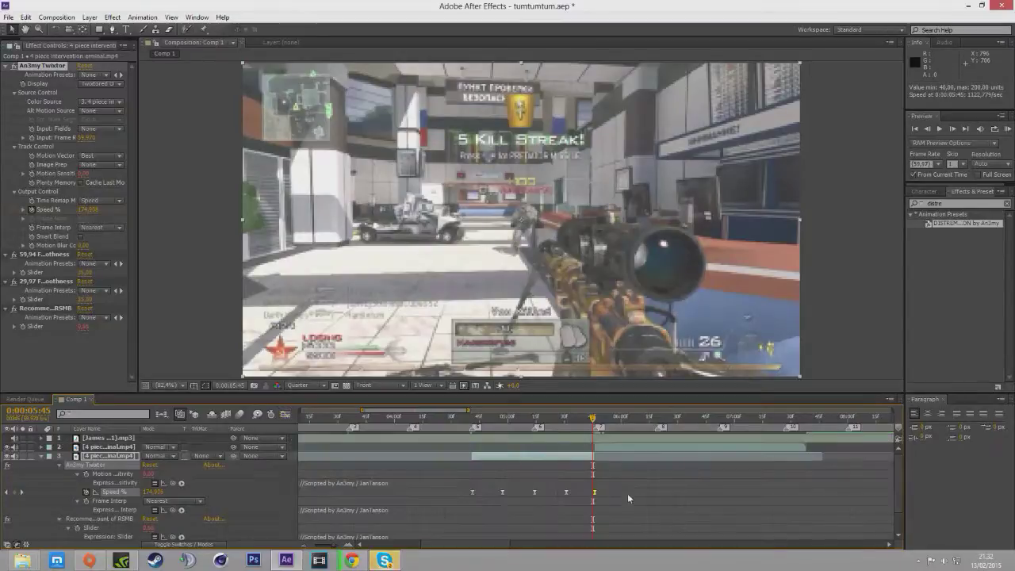
drag(626, 497, 352, 495)
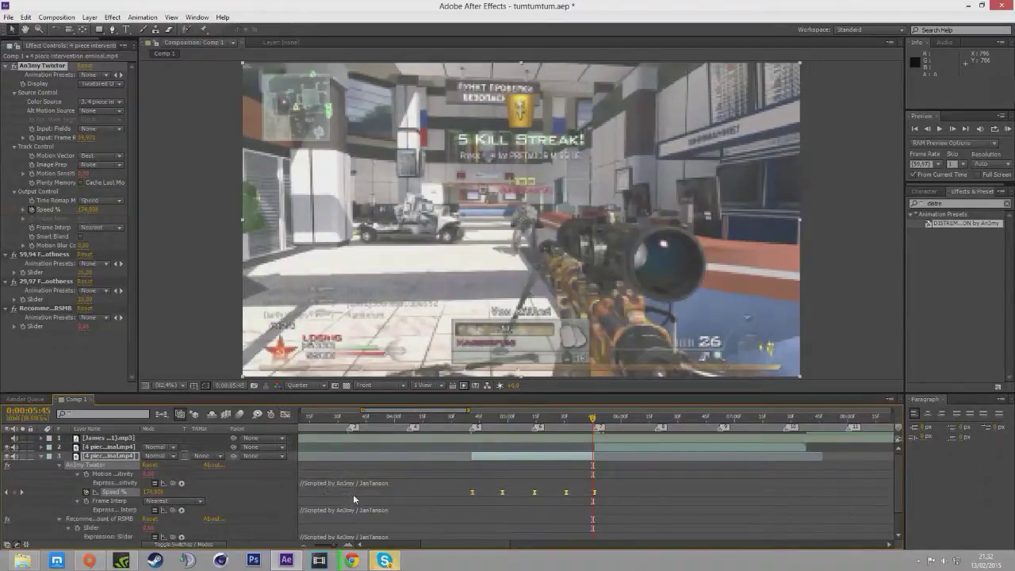
key(F9)
key(shift+F3)
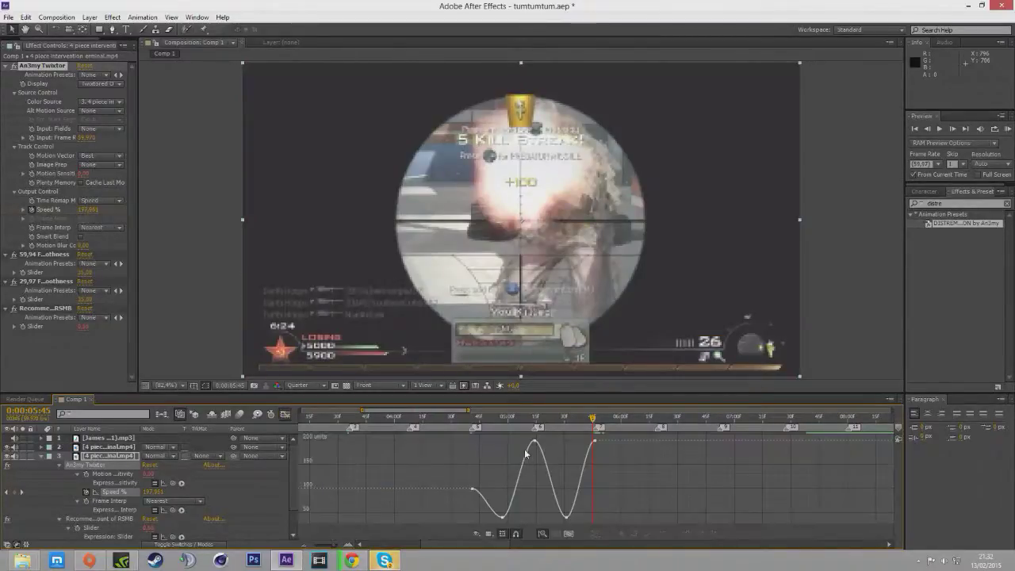
Sharpen the fourth segment's Speed curve into narrow peaks at both 200% keyframes, keeping the first keyframe eased.
click(534, 441)
drag(523, 440, 566, 478)
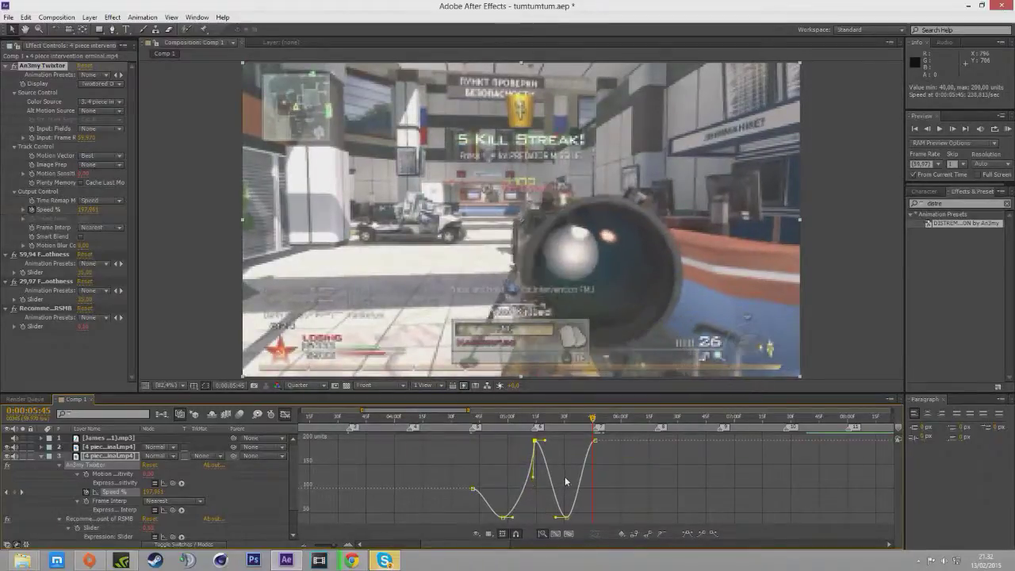
click(590, 440)
mouse_move(604, 466)
mouse_down()
mouse_move(614, 466)
mouse_move(598, 468)
mouse_up()
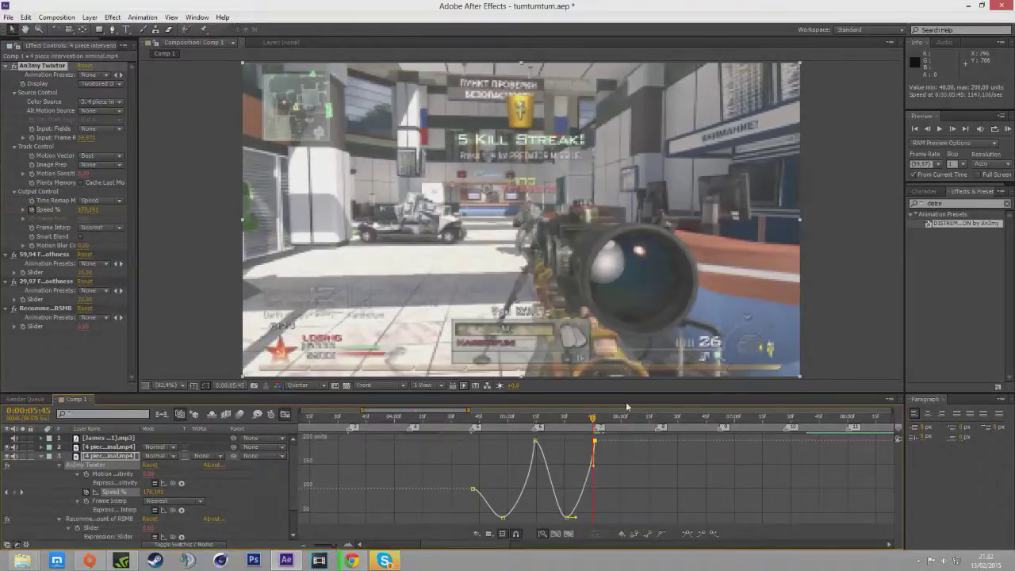
Set the fourth segment's end Speed keyframe at 0:00:05:46 to 400% and return to the layer bar view.
key(Page_Down)
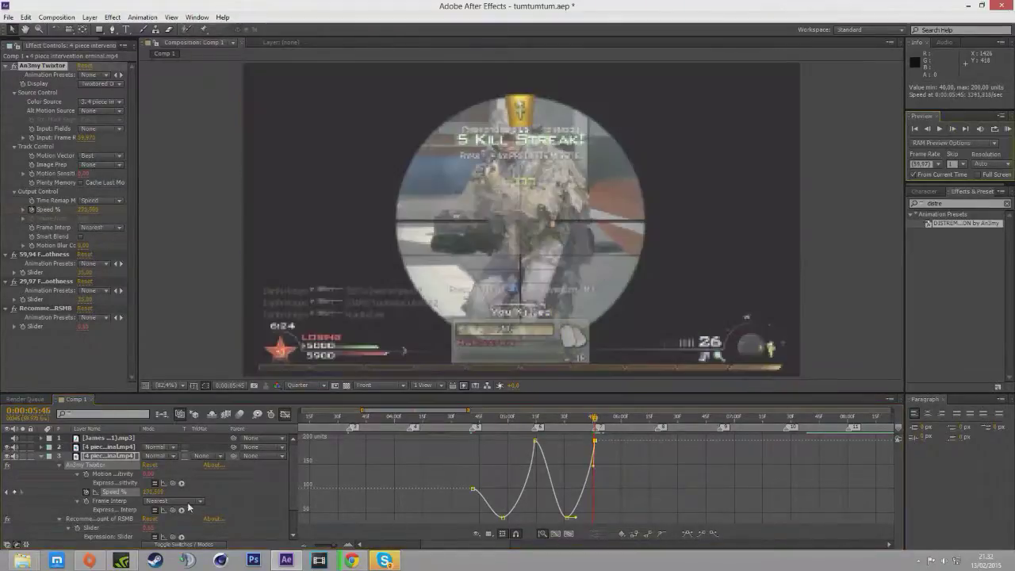
click(159, 493)
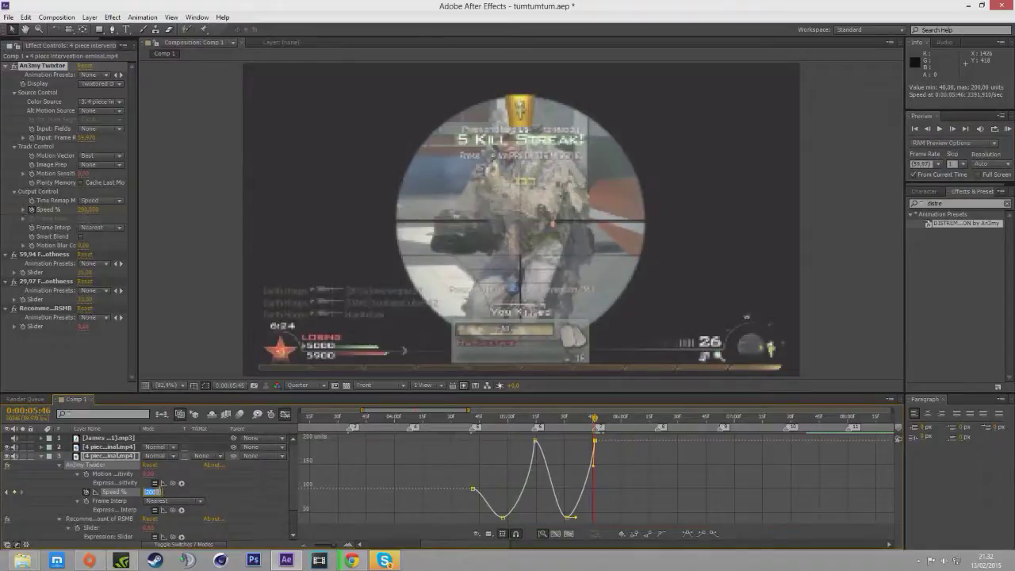
key(Return)
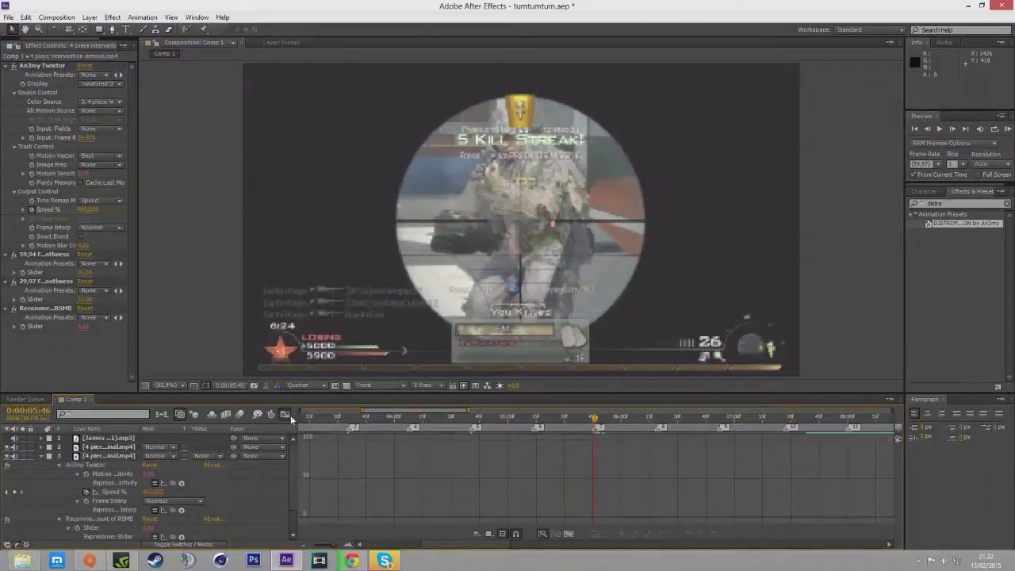
click(287, 414)
click(929, 130)
Show the fourth segment's Speed curve again and lengthen the outgoing handle of its second 40% keyframe.
drag(606, 492, 390, 502)
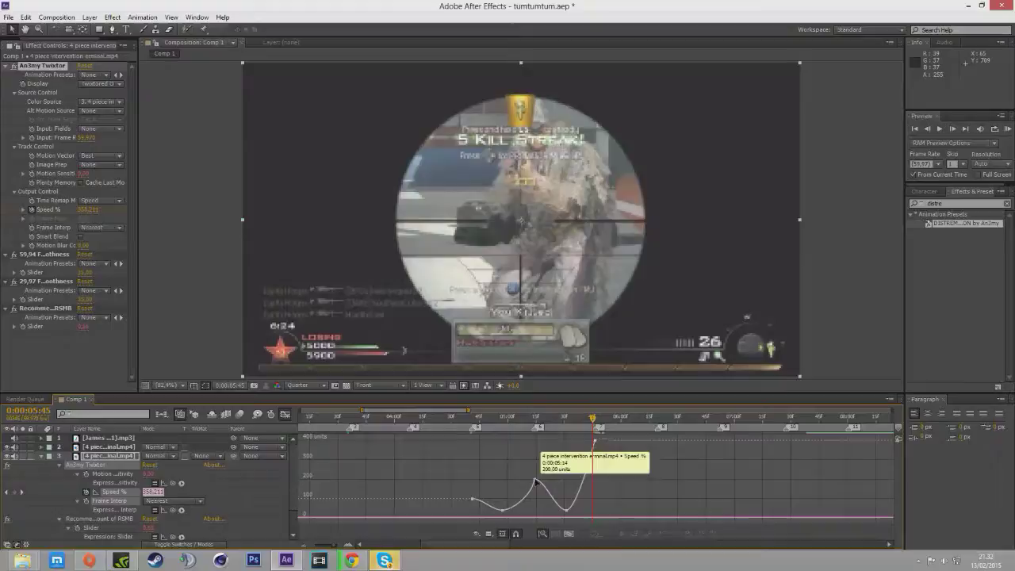
click(567, 510)
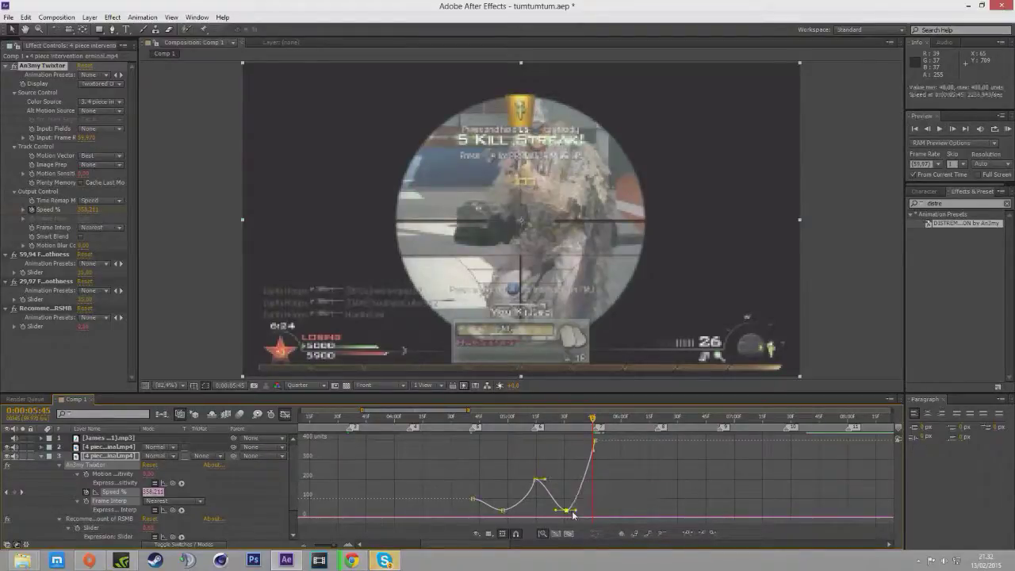
drag(578, 512, 588, 512)
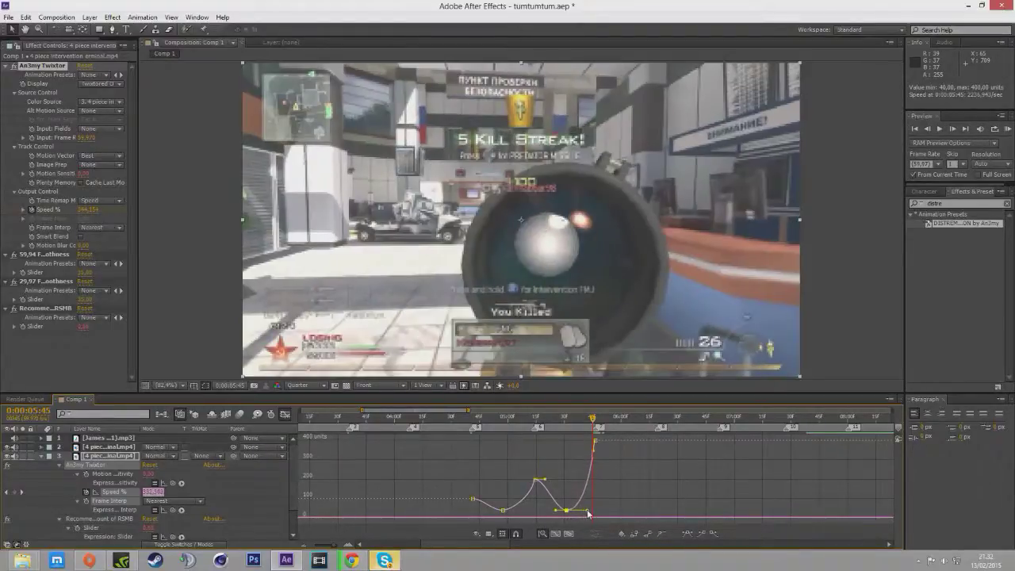
Return to the layer bars, fit the whole composition in the timeline, and move the playhead to 0:00:02:06.
drag(326, 545, 318, 544)
click(286, 416)
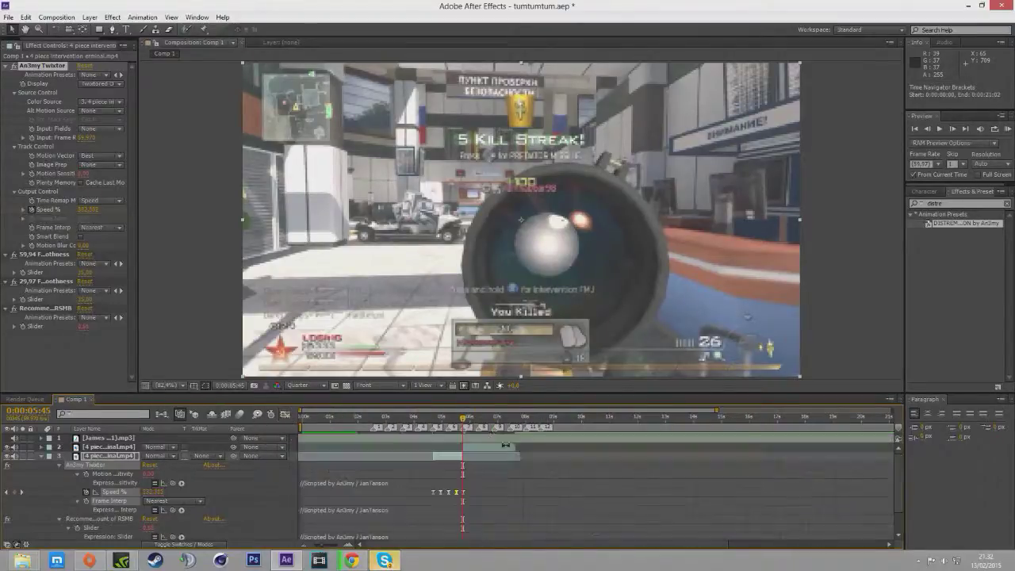
drag(463, 419, 361, 434)
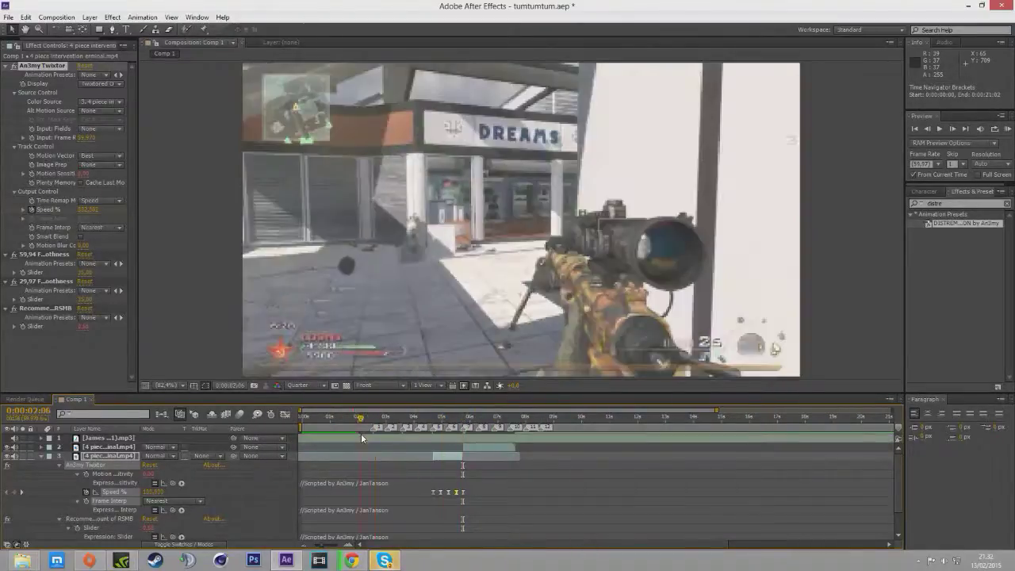
Run a RAM preview of the synced kill segments from 0:00:02:06 and stop it after playback.
click(1009, 130)
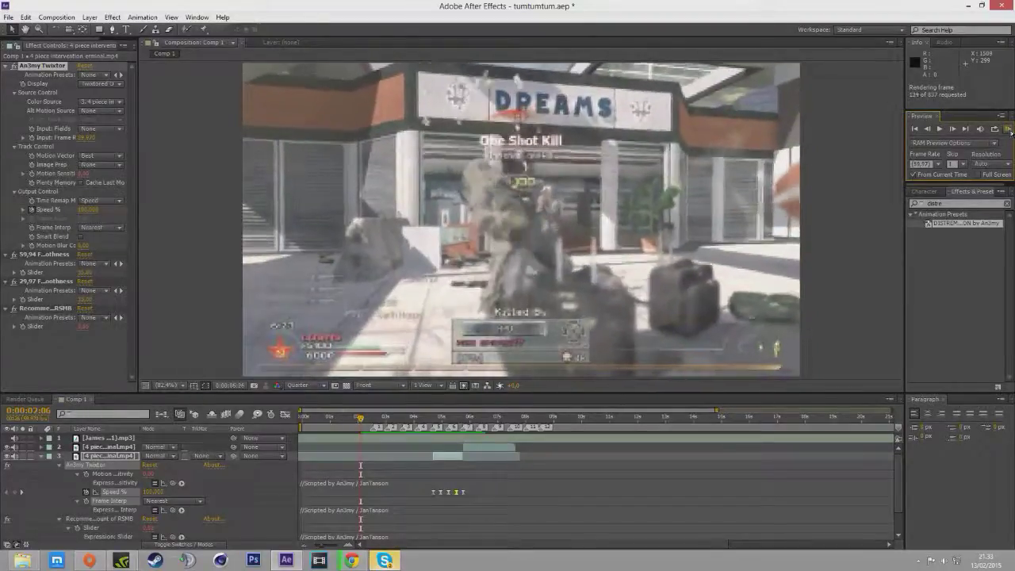
click(1010, 132)
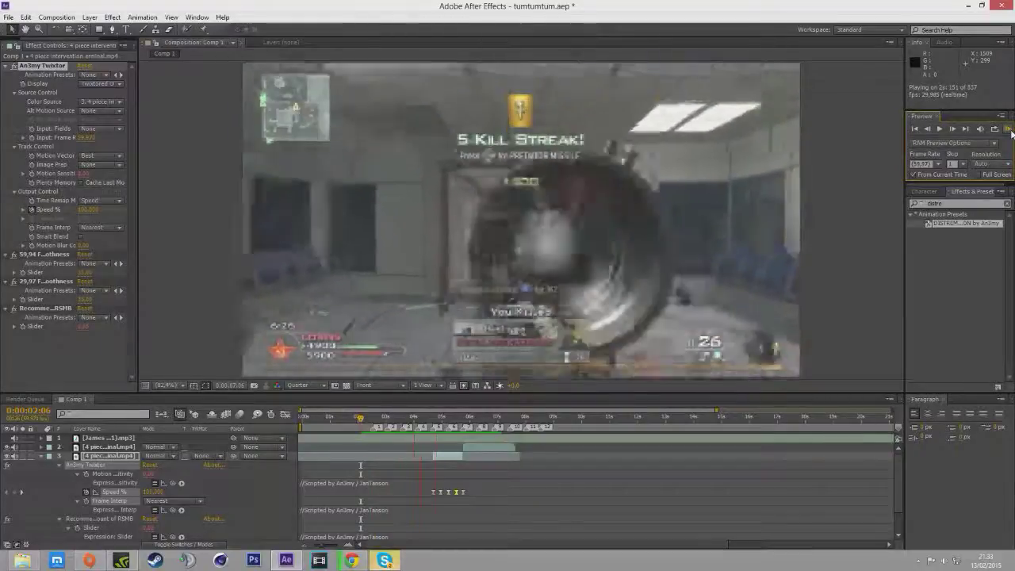
click(1010, 133)
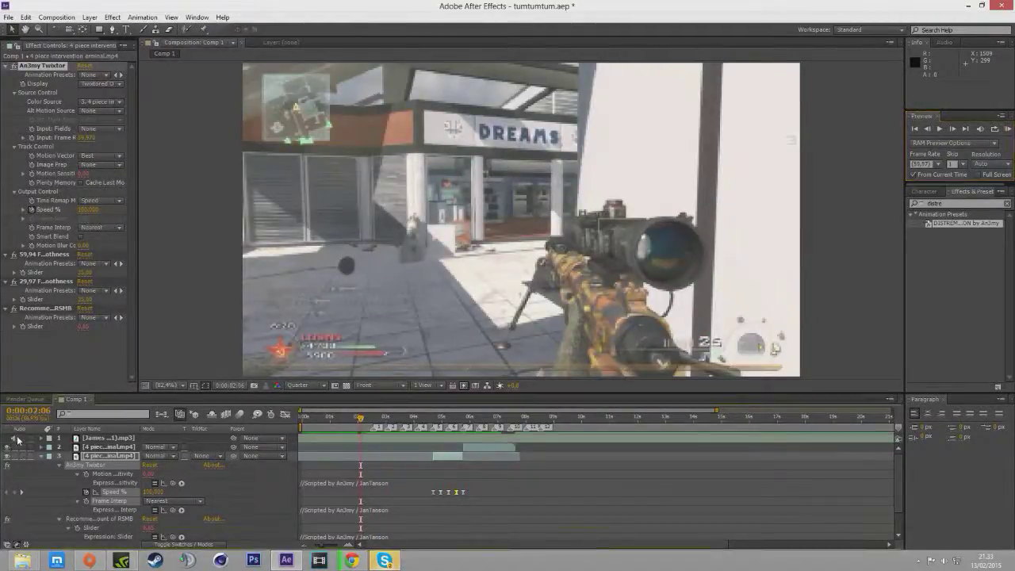
Collapse the expanded effect properties of layer 3 so only the layer rows are listed.
scroll(66, 449, down, 2)
scroll(74, 445, up, 2)
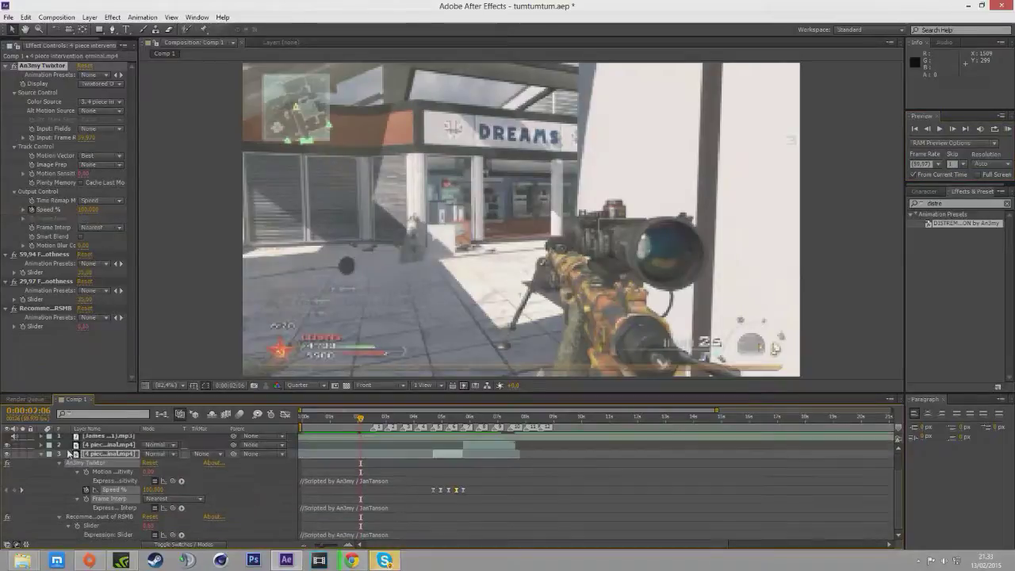
click(41, 456)
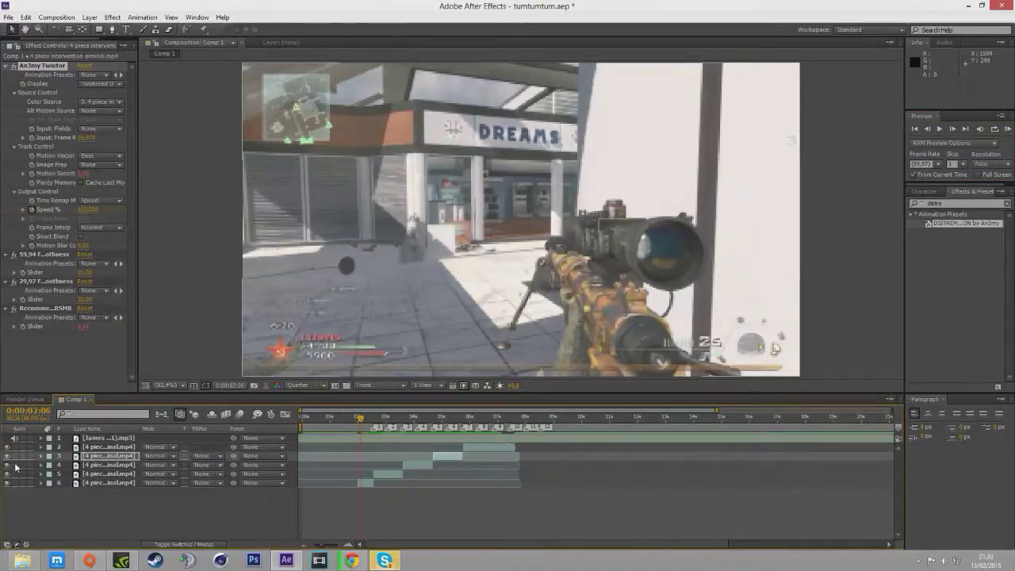
RAM-preview the whole segment sequence again from 0:00:02:06, and move the playhead to 0:00:02:38 at the first music marker.
click(1007, 129)
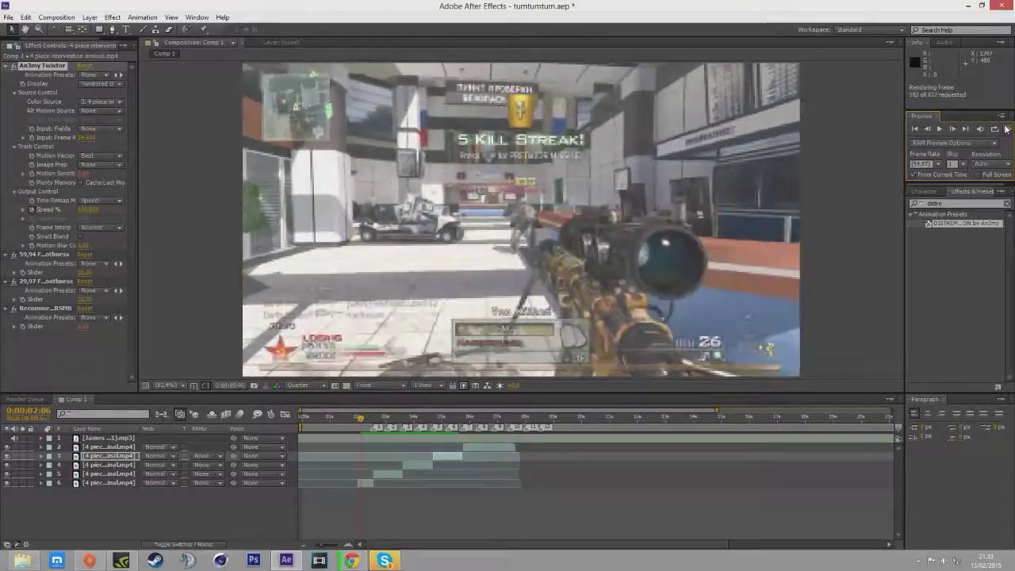
click(1006, 129)
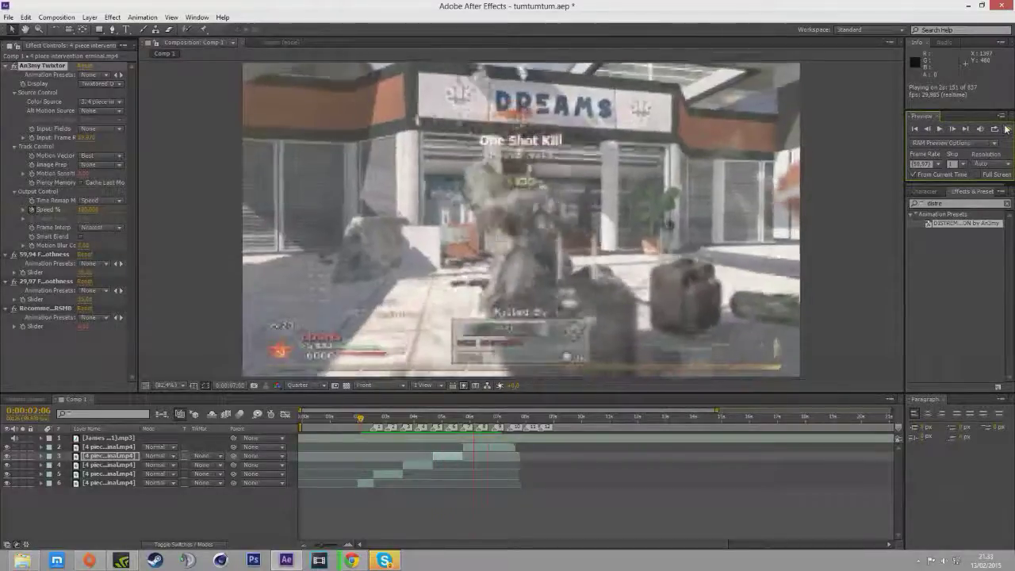
click(1006, 129)
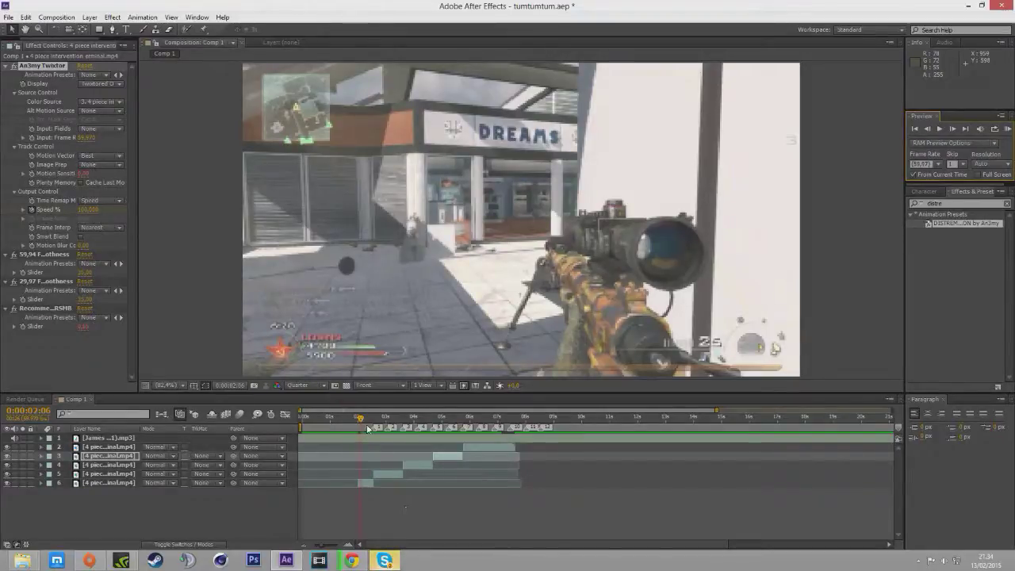
click(369, 421)
drag(368, 421, 375, 421)
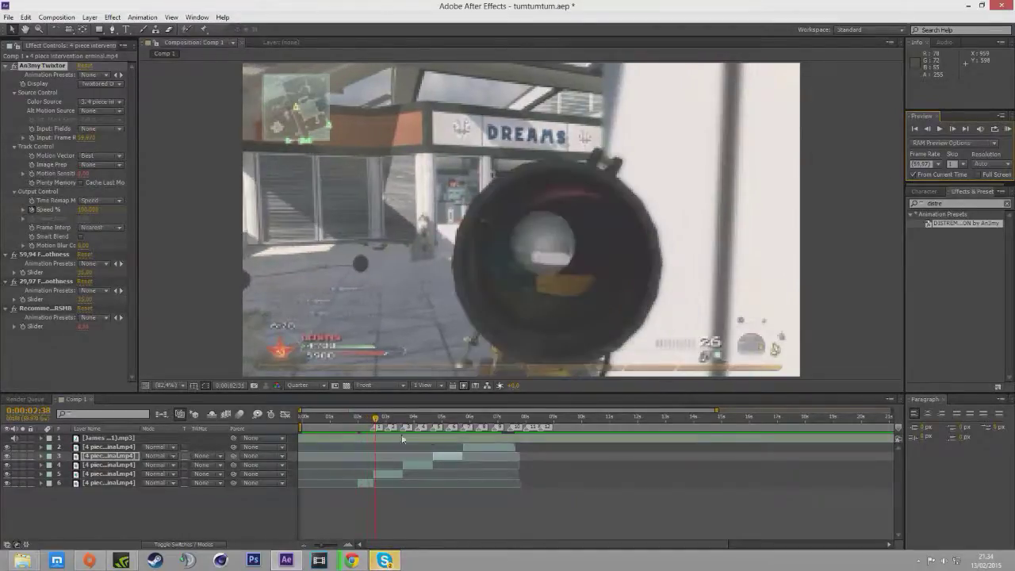